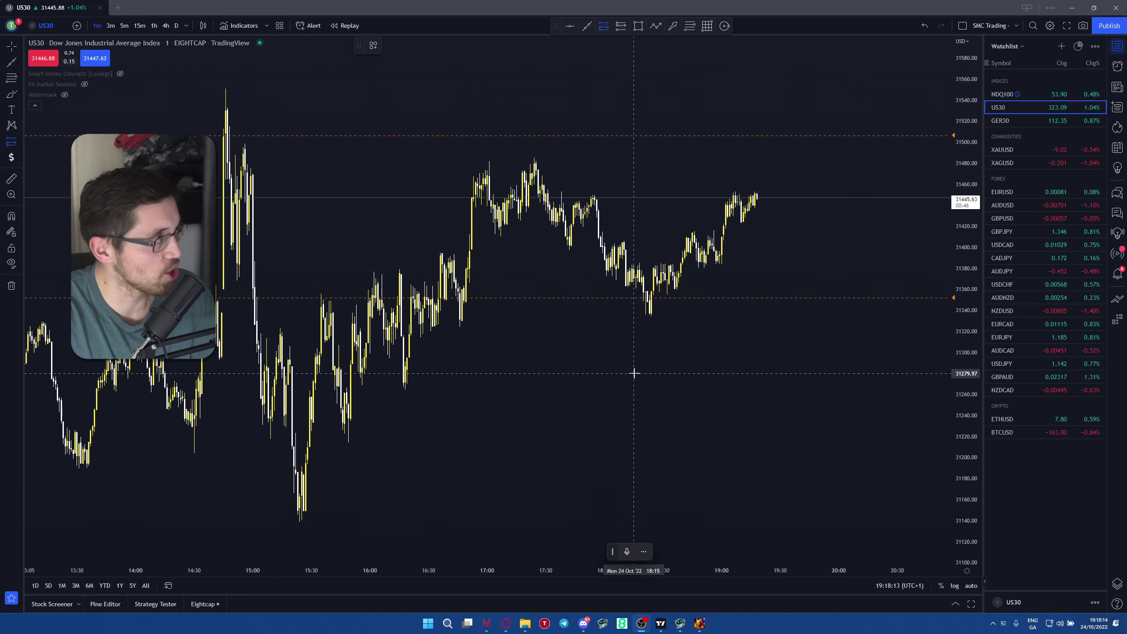
Place a trial long-position box on the chart and shift the view slightly
{"action": "left_click", "coordinate": [750, 344]}
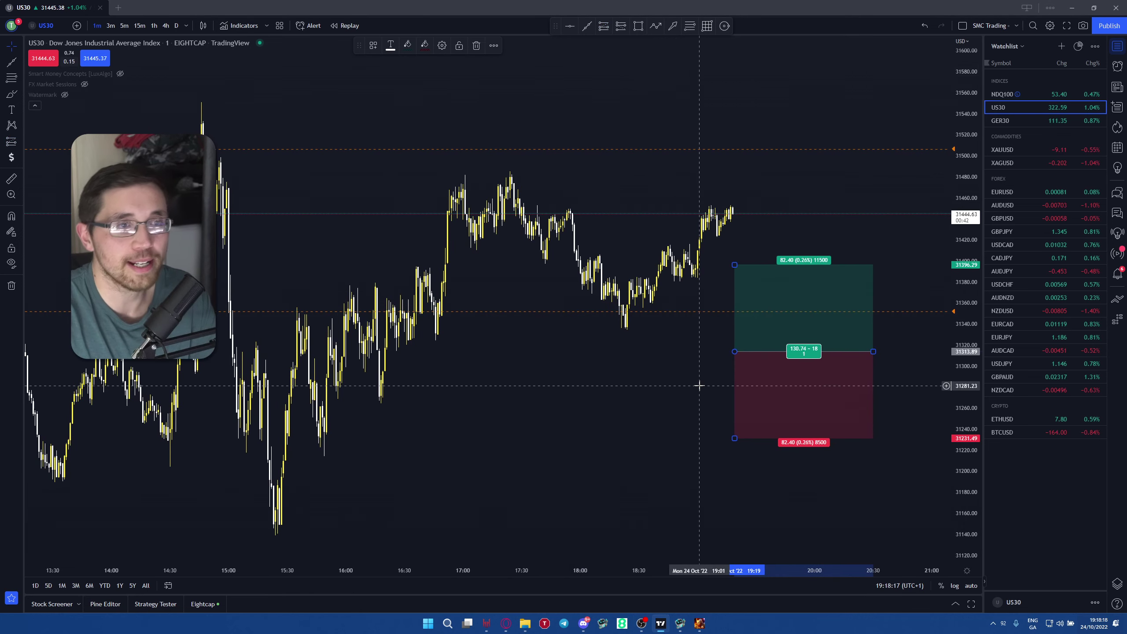
{"action": "left_click", "coordinate": [699, 386]}
{"action": "left_click_drag", "start_coordinate": [700, 385], "coordinate": [685, 398]}
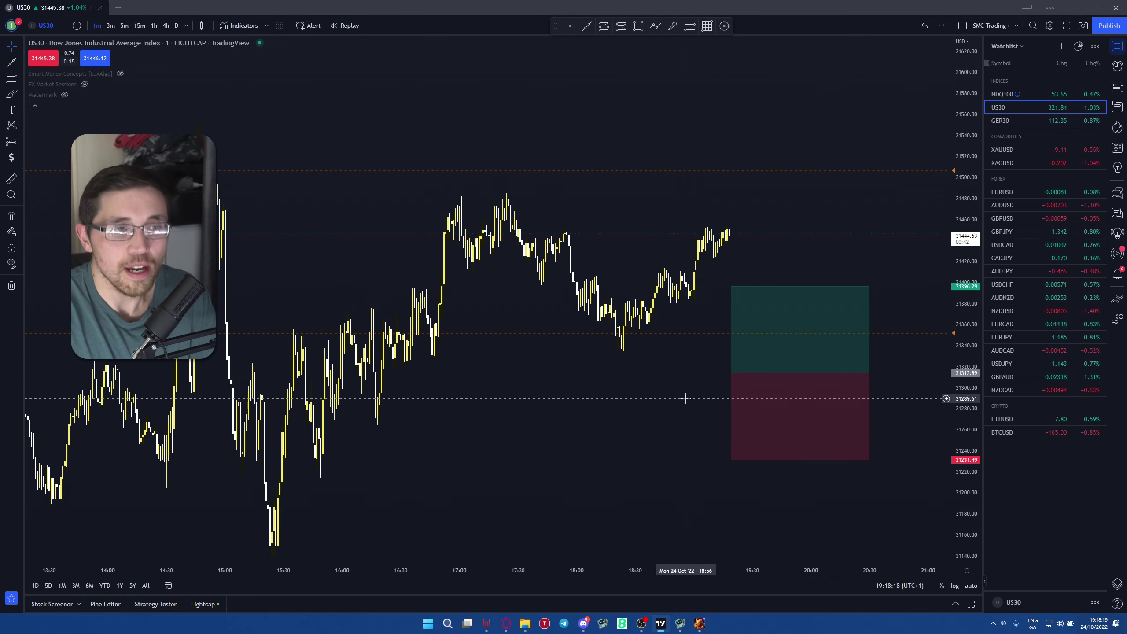
Select the Long Position tool, then remove the old trial box from the chart
{"action": "left_click", "coordinate": [19, 142]}
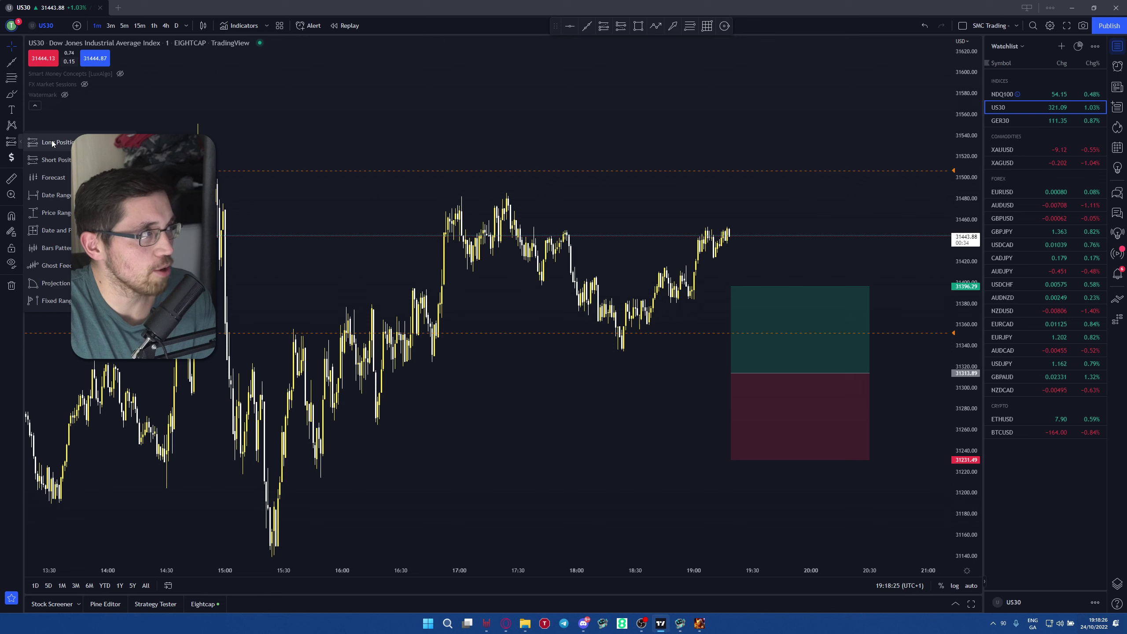
{"action": "left_click", "coordinate": [19, 142]}
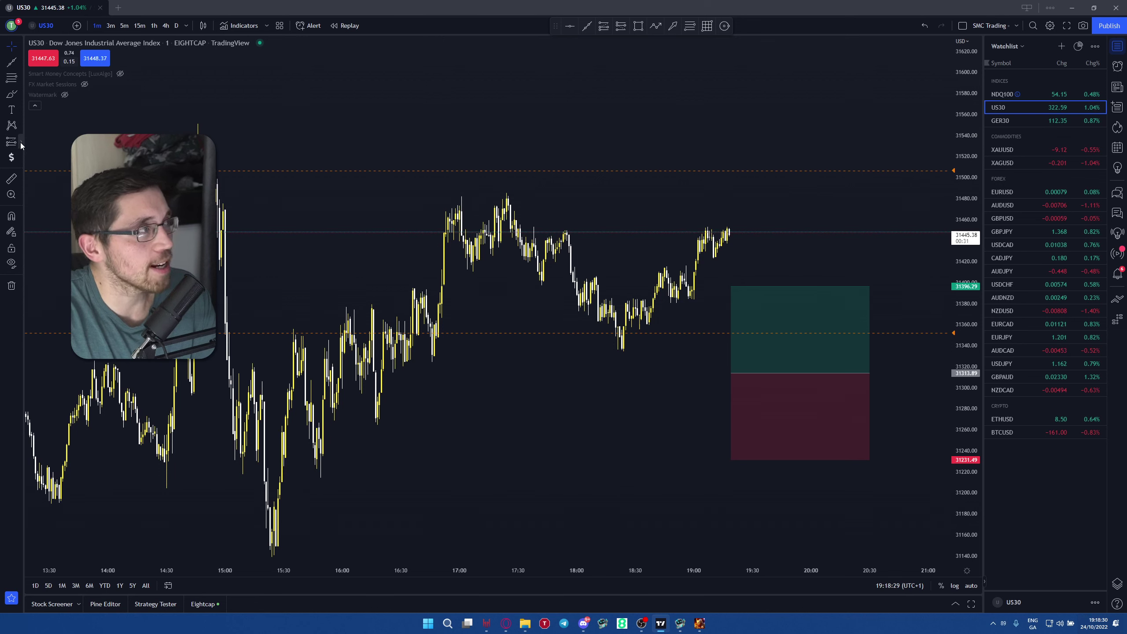
{"action": "left_click", "coordinate": [20, 143]}
{"action": "left_click", "coordinate": [65, 150]}
{"action": "right_click", "coordinate": [791, 362]}
{"action": "left_click", "coordinate": [830, 502]}
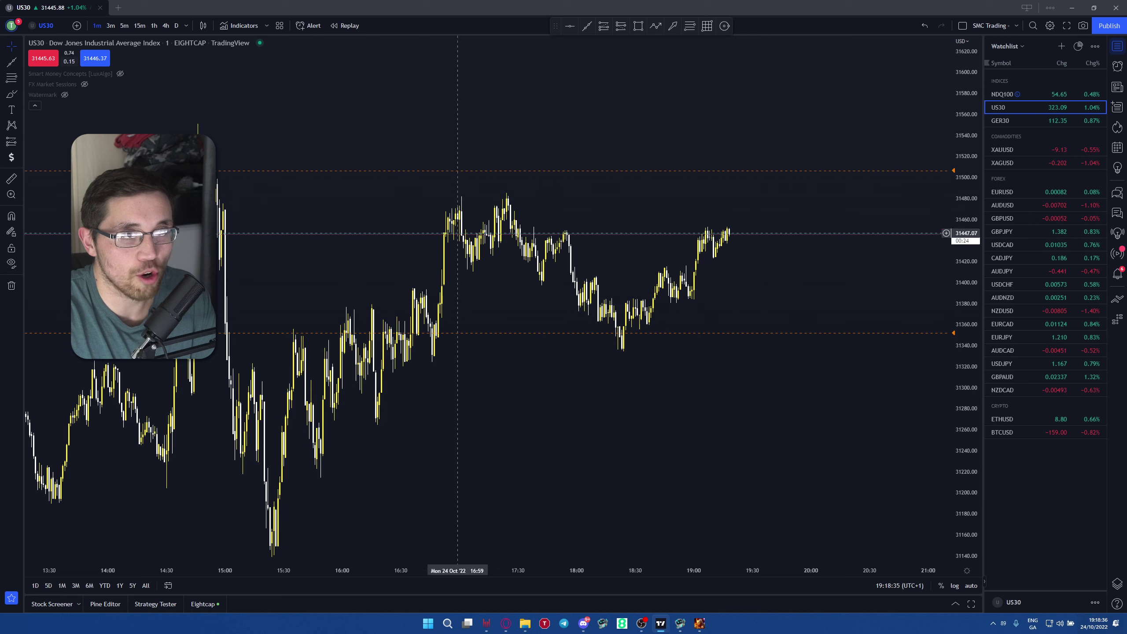
Place a long position at 31435.34 entry, 31532.50 target and 31407.70 stop, a 3.52 ratio
{"action": "left_click", "coordinate": [12, 143]}
{"action": "left_click", "coordinate": [754, 246]}
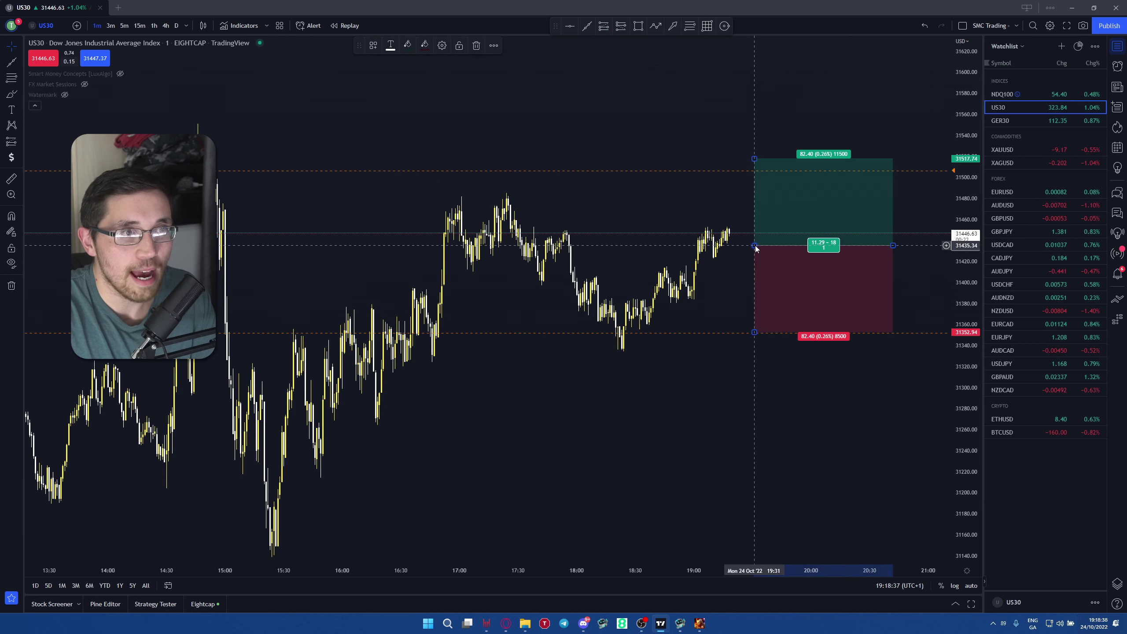
{"action": "left_click_drag", "start_coordinate": [755, 160], "coordinate": [756, 144]}
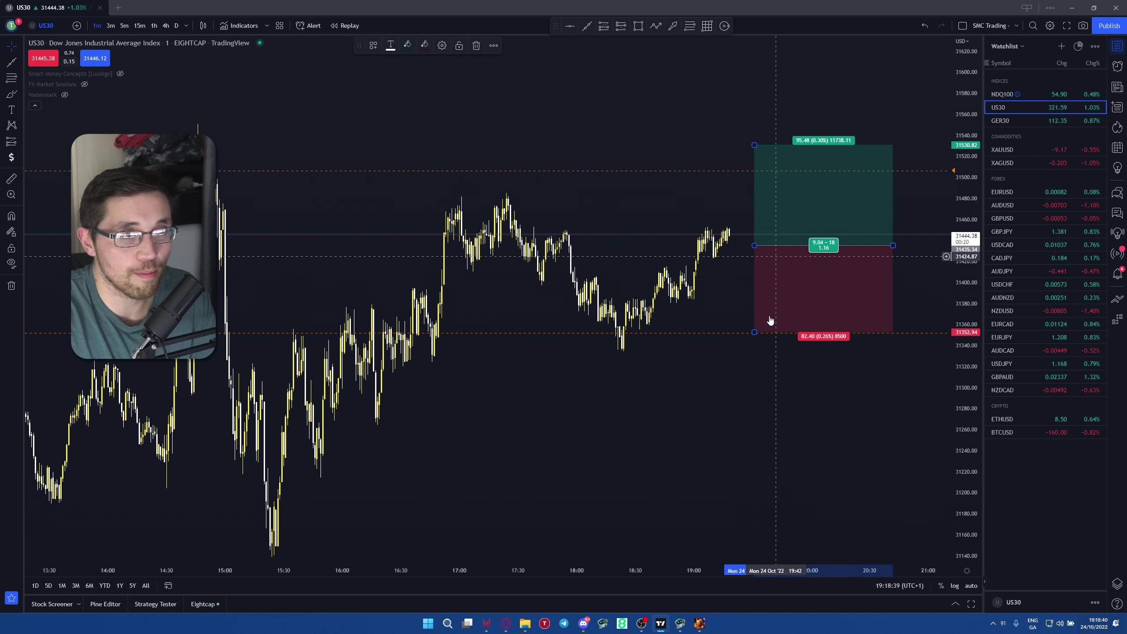
{"action": "left_click_drag", "start_coordinate": [755, 332], "coordinate": [761, 272]}
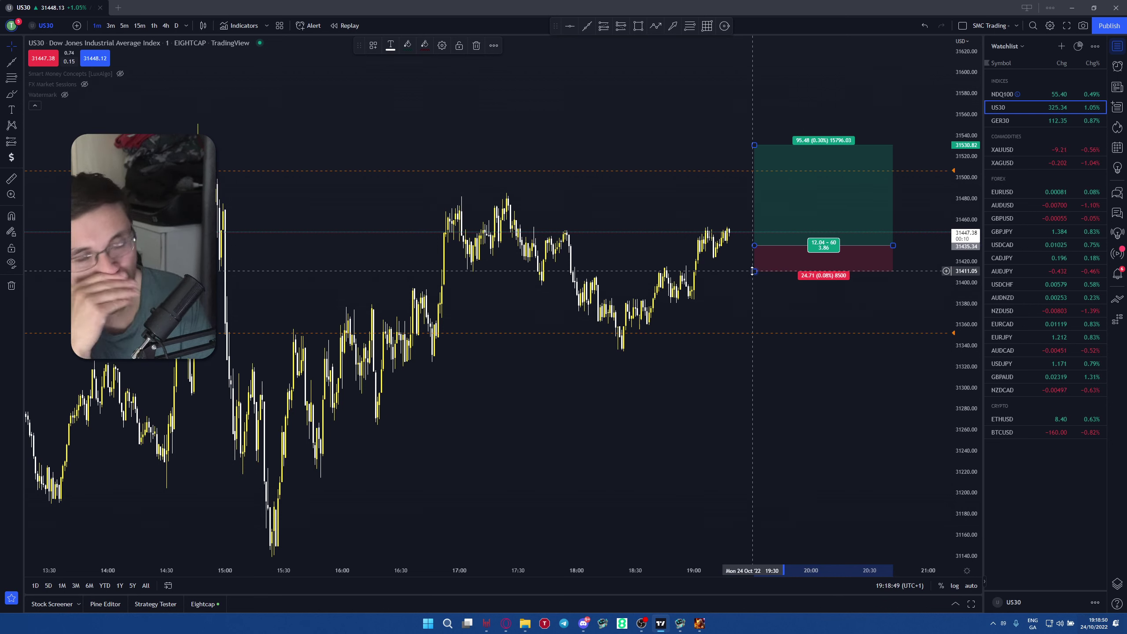
{"action": "left_click_drag", "start_coordinate": [752, 271], "coordinate": [763, 277]}
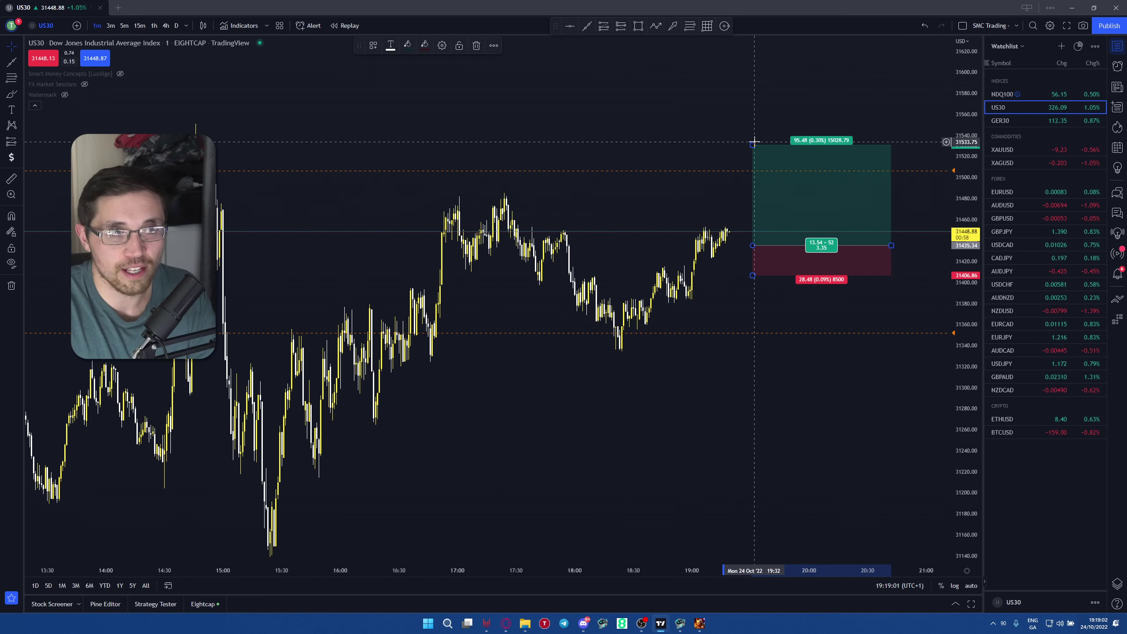
{"action": "left_click_drag", "start_coordinate": [755, 145], "coordinate": [759, 143]}
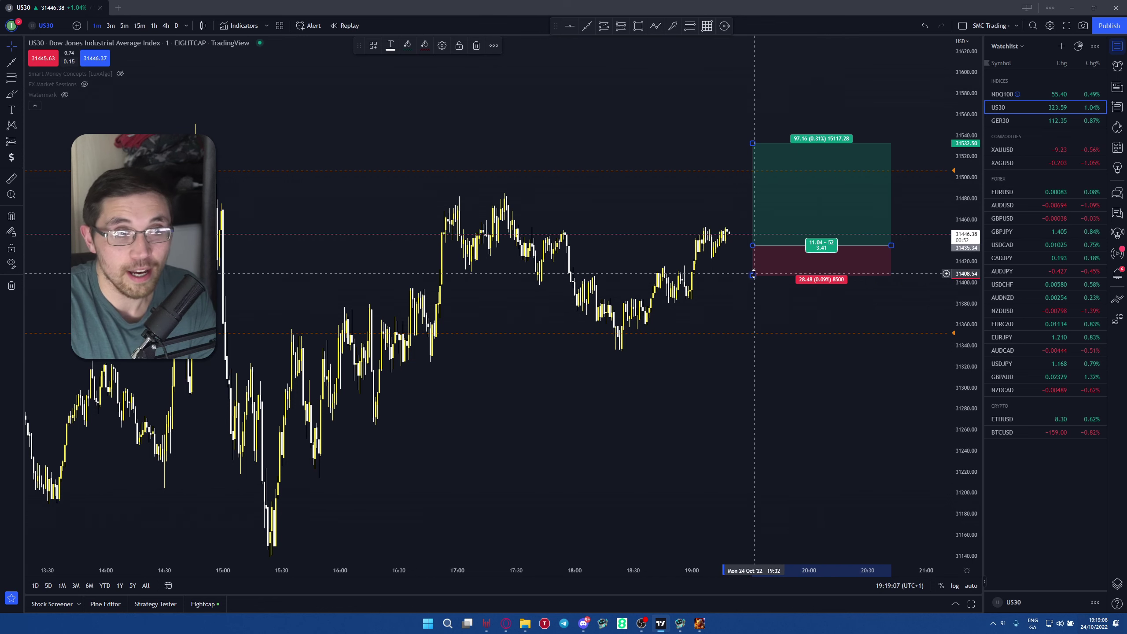
{"action": "left_click_drag", "start_coordinate": [753, 274], "coordinate": [753, 274]}
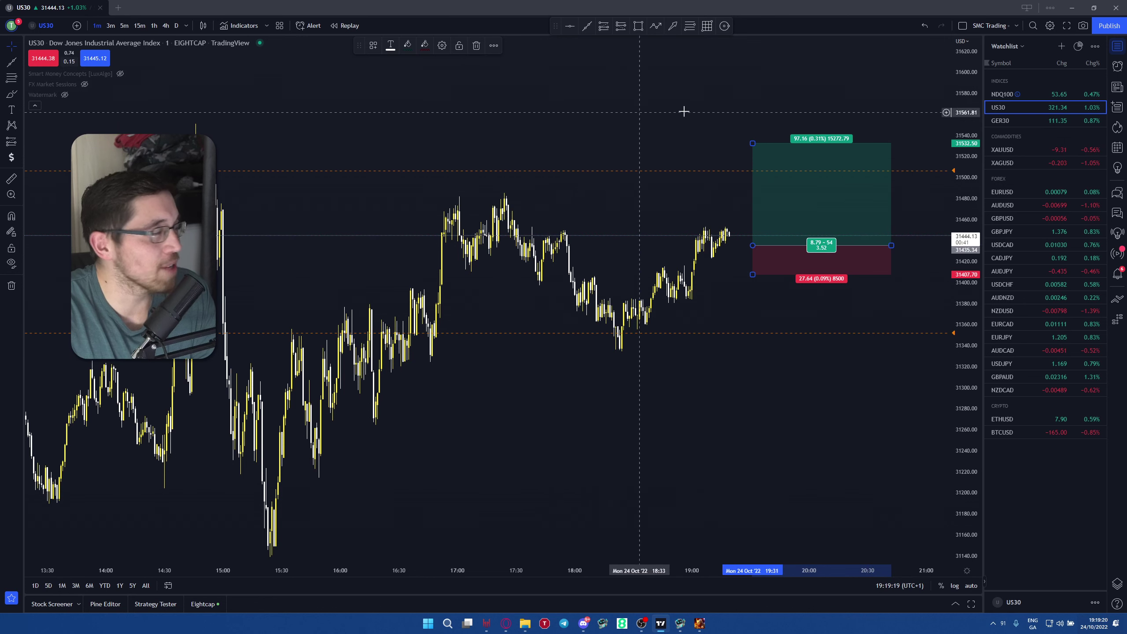
Create a limit order from the long position and set USD Risk to 150, giving 0.54 lots
{"action": "right_click", "coordinate": [822, 195]}
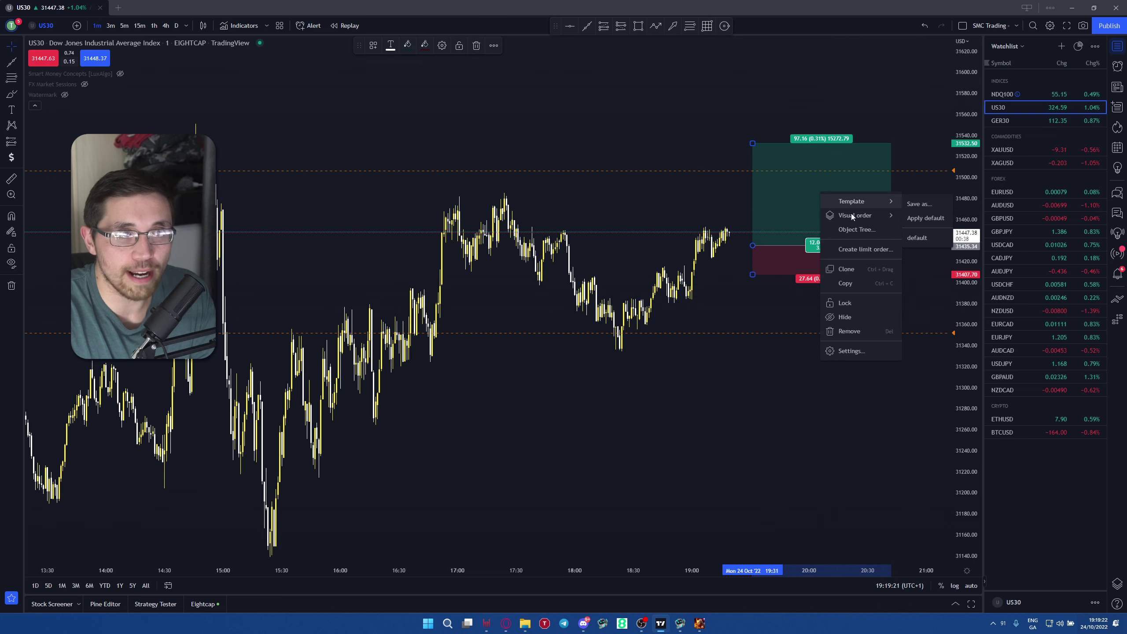
{"action": "left_click", "coordinate": [858, 249]}
{"action": "double_click", "coordinate": [501, 294]}
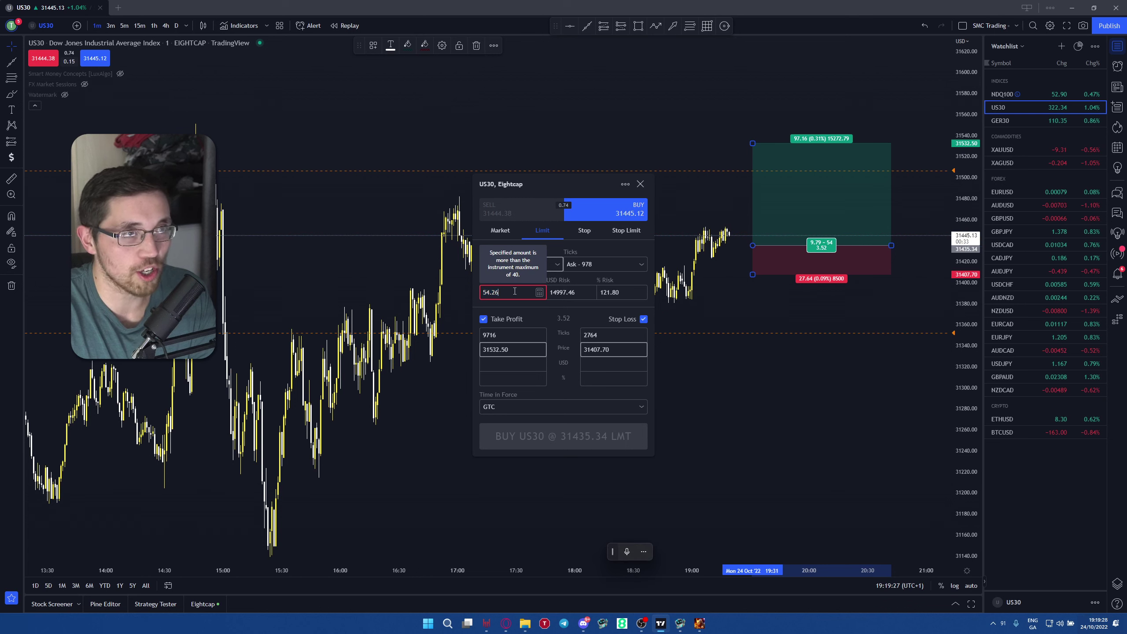
{"action": "double_click", "coordinate": [566, 293]}
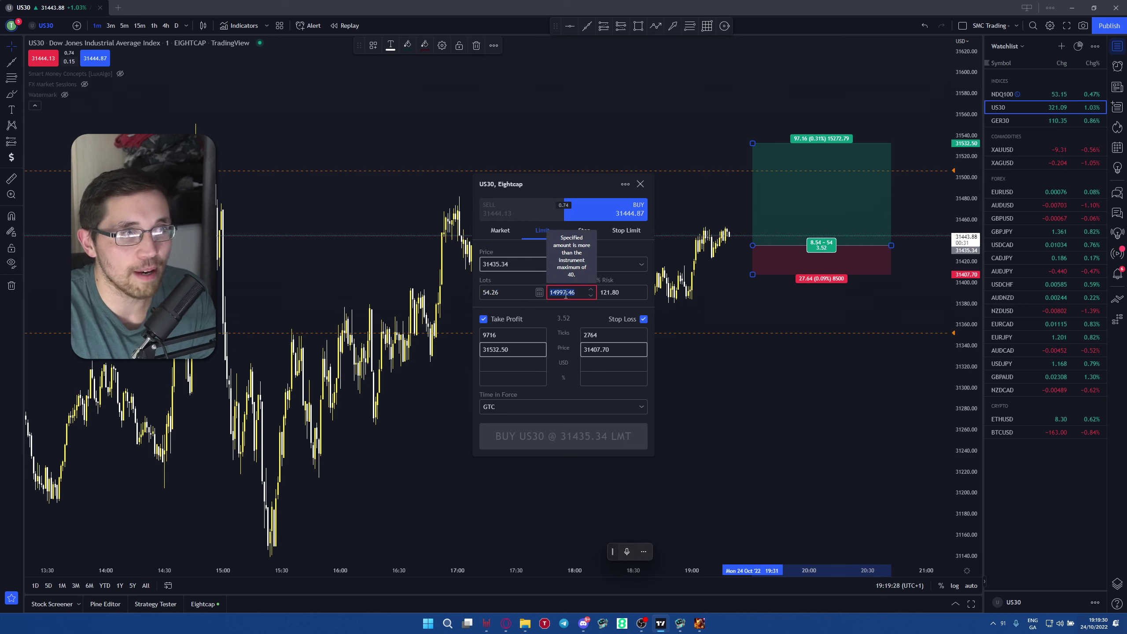
{"action": "double_click", "coordinate": [615, 292]}
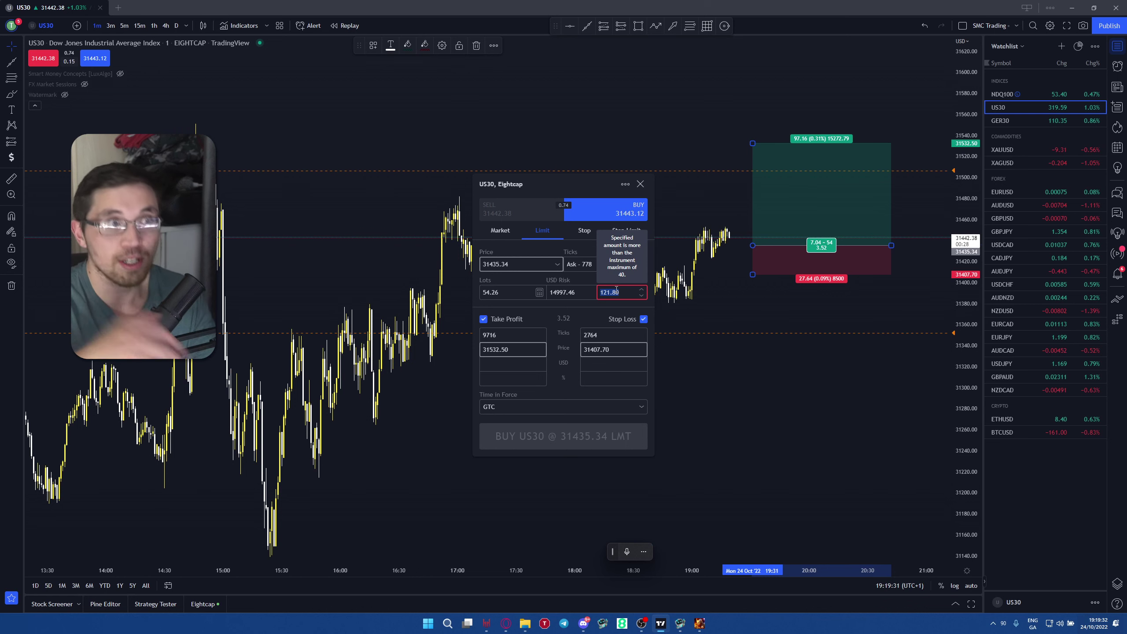
{"action": "double_click", "coordinate": [559, 292]}
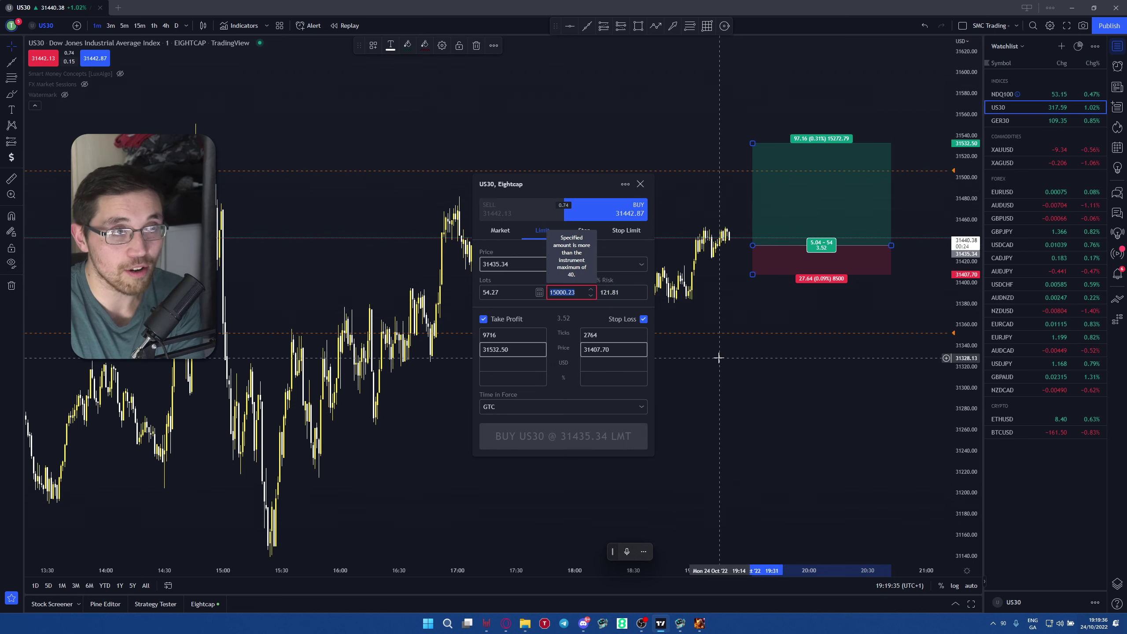
{"action": "type", "text": "150"}
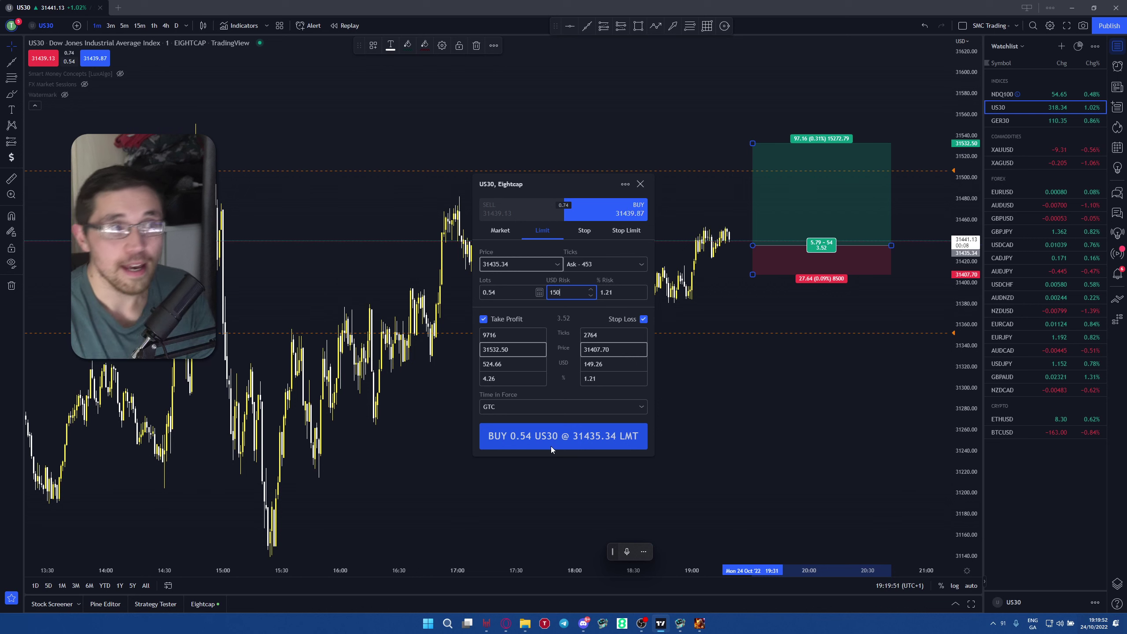
Change USD Risk to 200 for 0.72 lots, then check the stop loss and 699.55 USD take profit
{"action": "double_click", "coordinate": [572, 295]}
{"action": "type", "text": "200"}
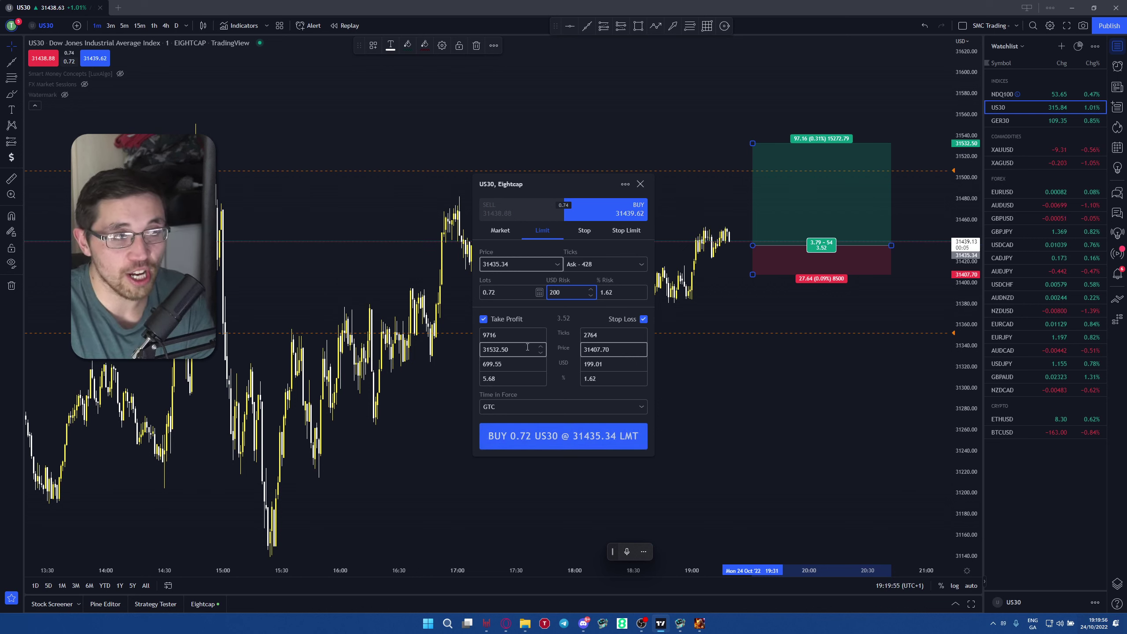
{"action": "double_click", "coordinate": [581, 364]}
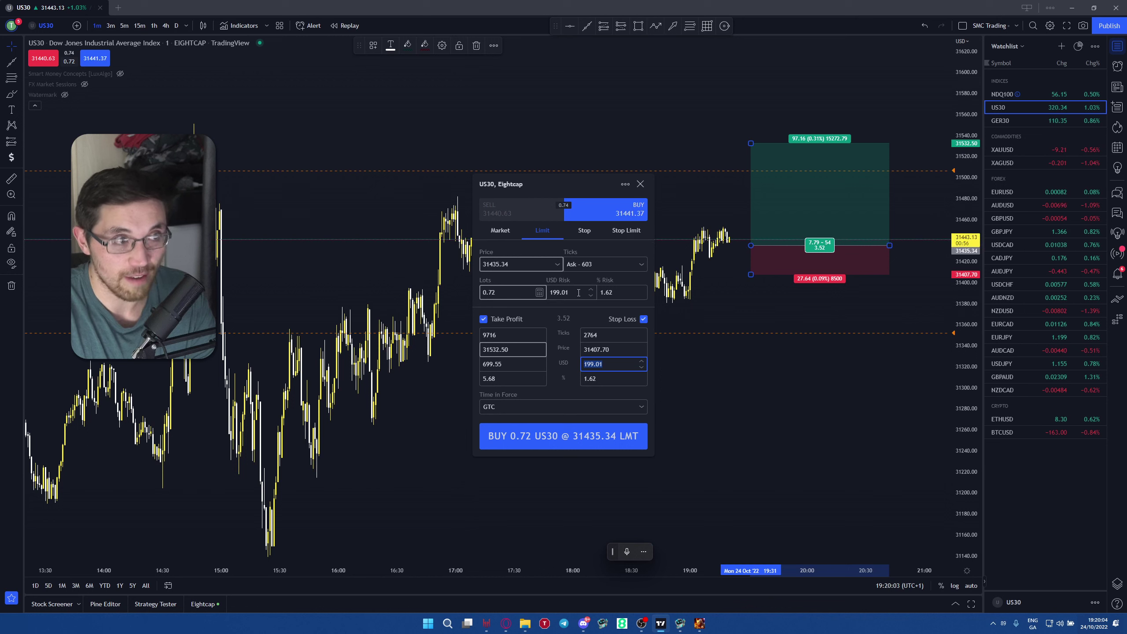
{"action": "left_click", "coordinate": [612, 365]}
{"action": "double_click", "coordinate": [613, 365]}
{"action": "double_click", "coordinate": [571, 289]}
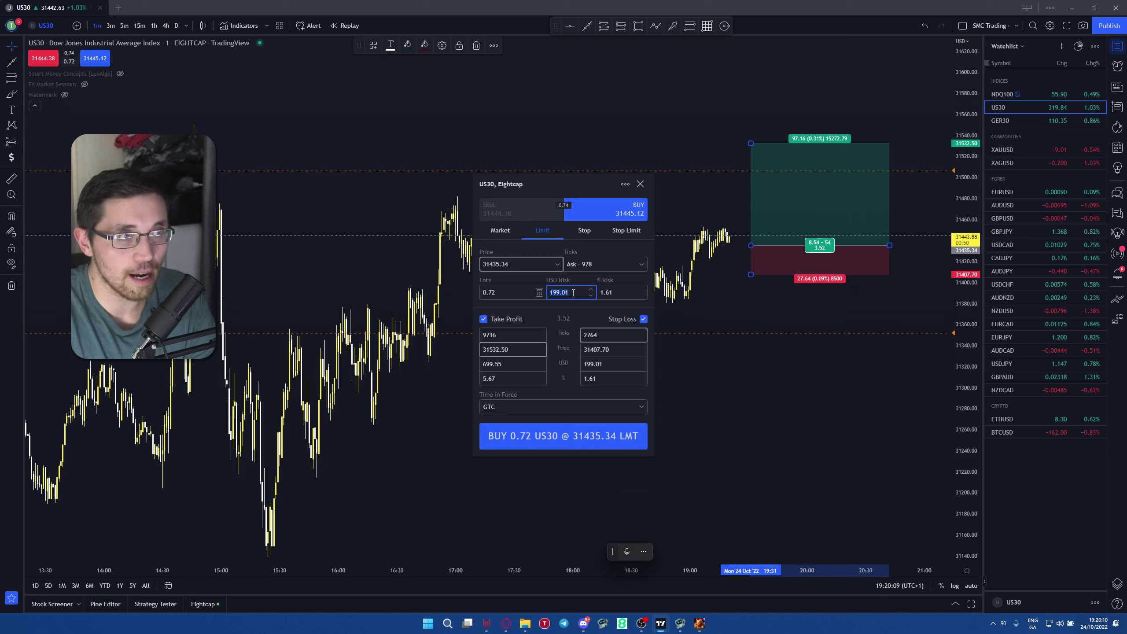
{"action": "double_click", "coordinate": [610, 364]}
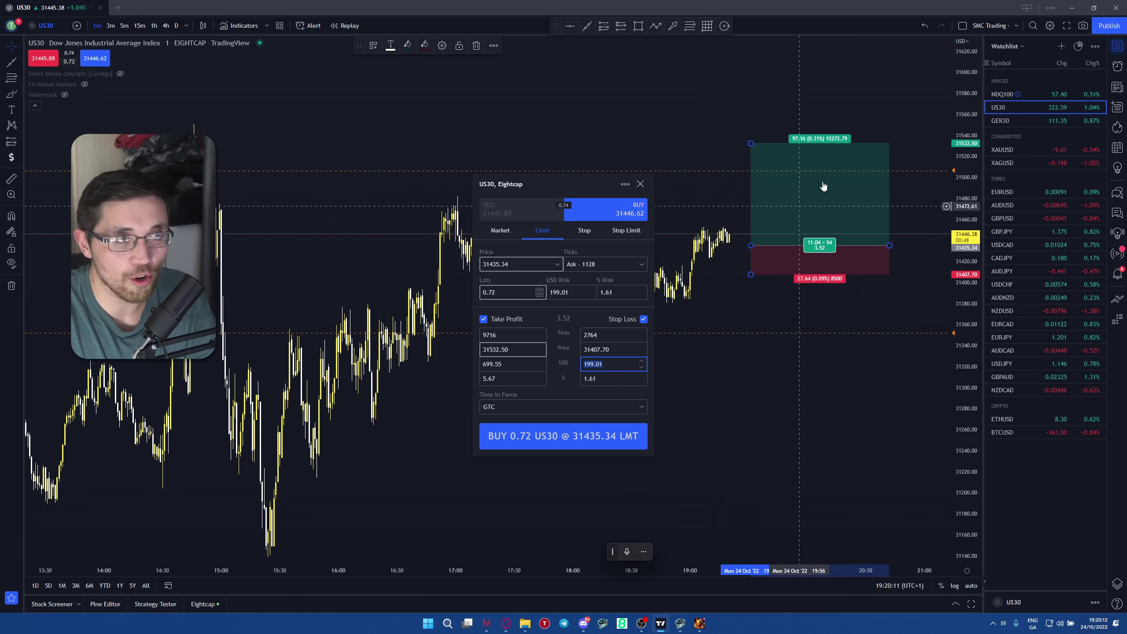
{"action": "double_click", "coordinate": [489, 364]}
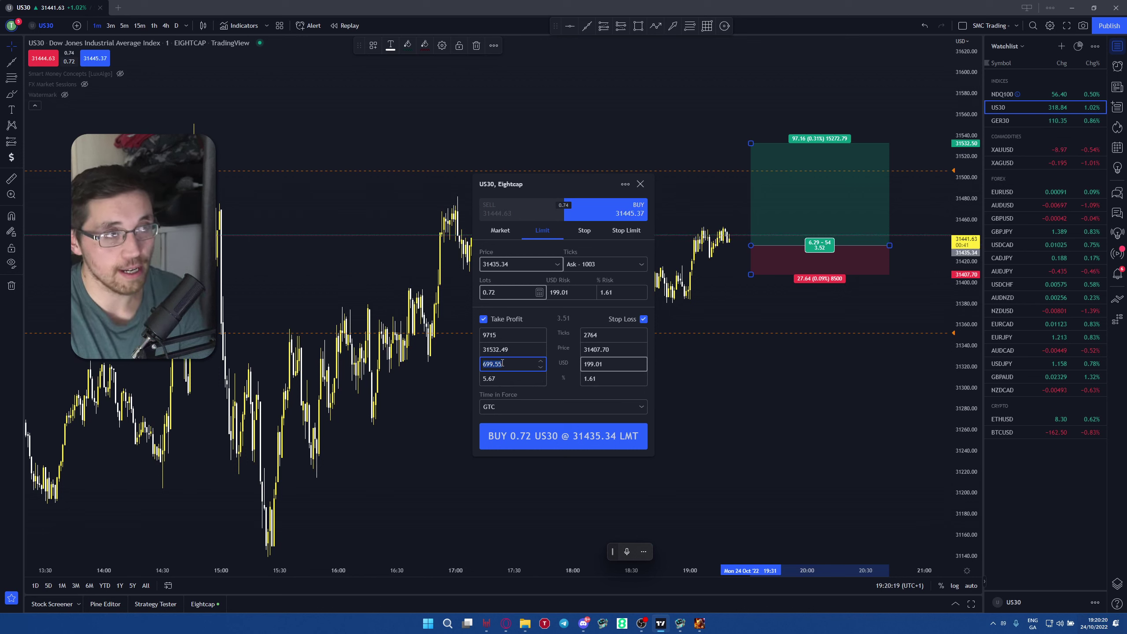
Move the position down to enter at 31399.33 with stop 31355.36 and recreate the limit order
{"action": "left_click_drag", "start_coordinate": [751, 275], "coordinate": [751, 292]}
{"action": "left_click_drag", "start_coordinate": [751, 143], "coordinate": [733, 174]}
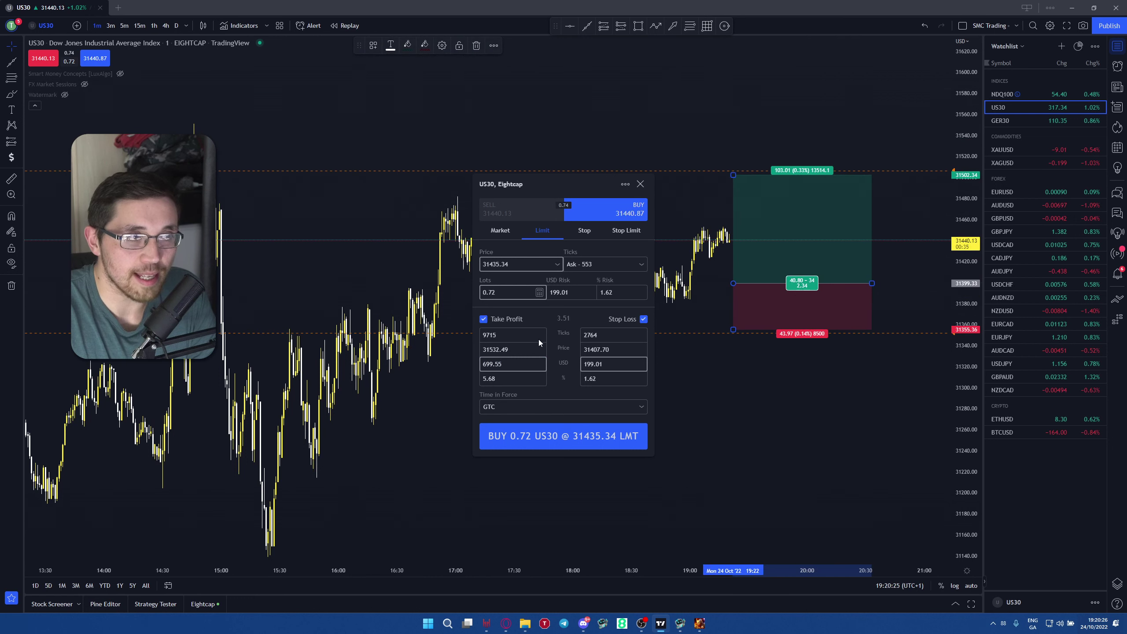
{"action": "right_click", "coordinate": [799, 232]}
{"action": "left_click", "coordinate": [833, 277]}
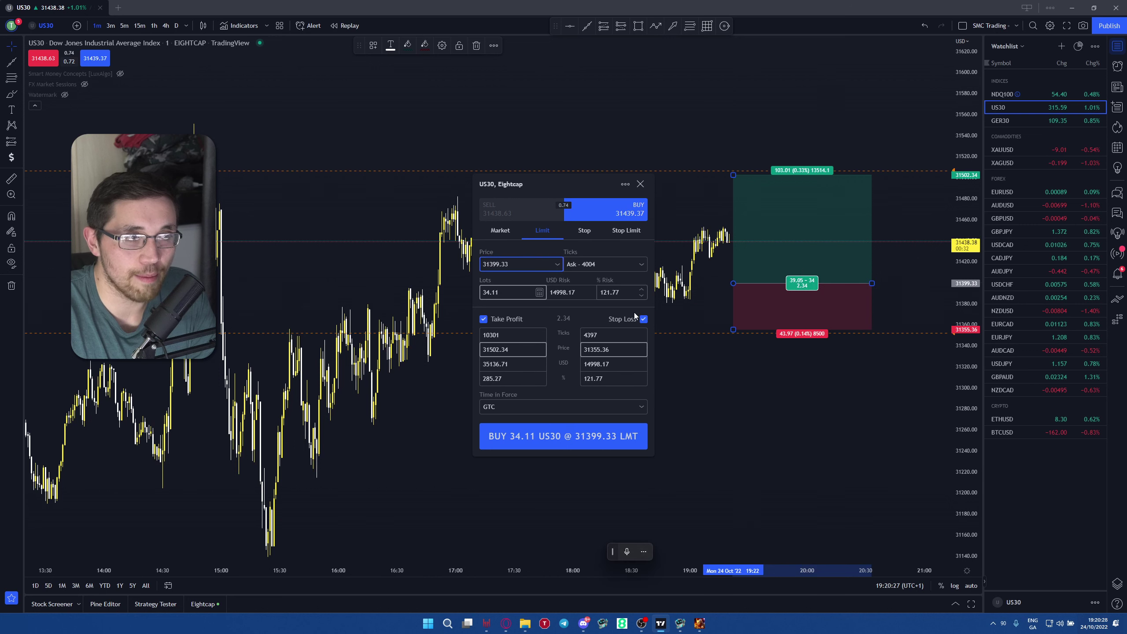
{"action": "double_click", "coordinate": [560, 293]}
Enter 100 USD risk, then set % Risk to 0.25 for 0.06 lots and check the TP and SL amounts
{"action": "type", "text": "100"}
{"action": "double_click", "coordinate": [479, 293]}
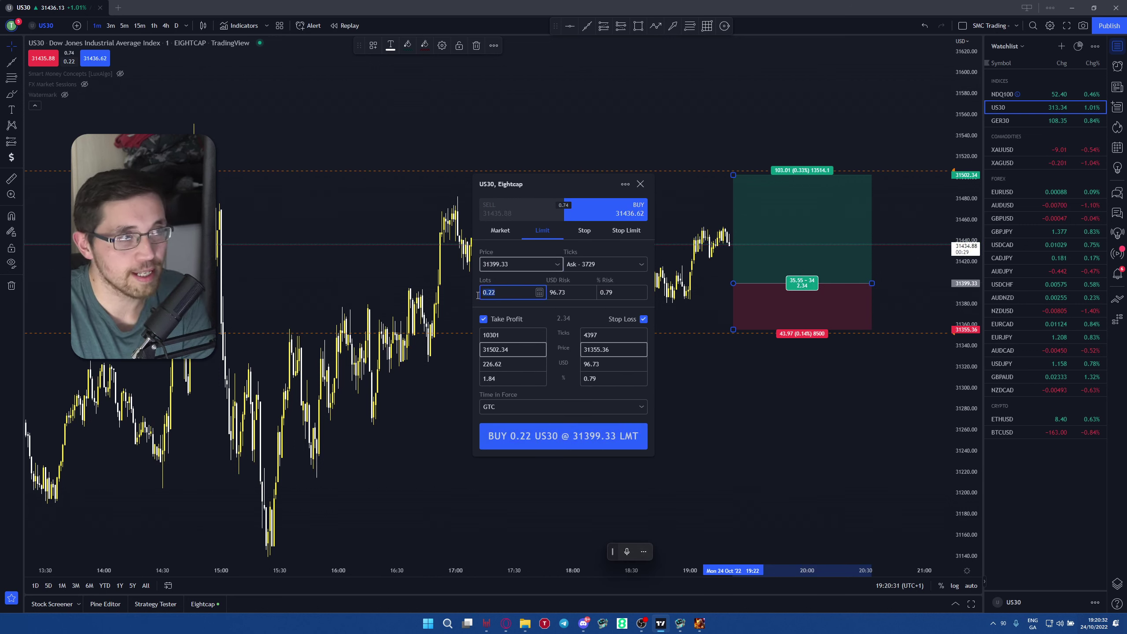
{"action": "left_click", "coordinate": [612, 293]}
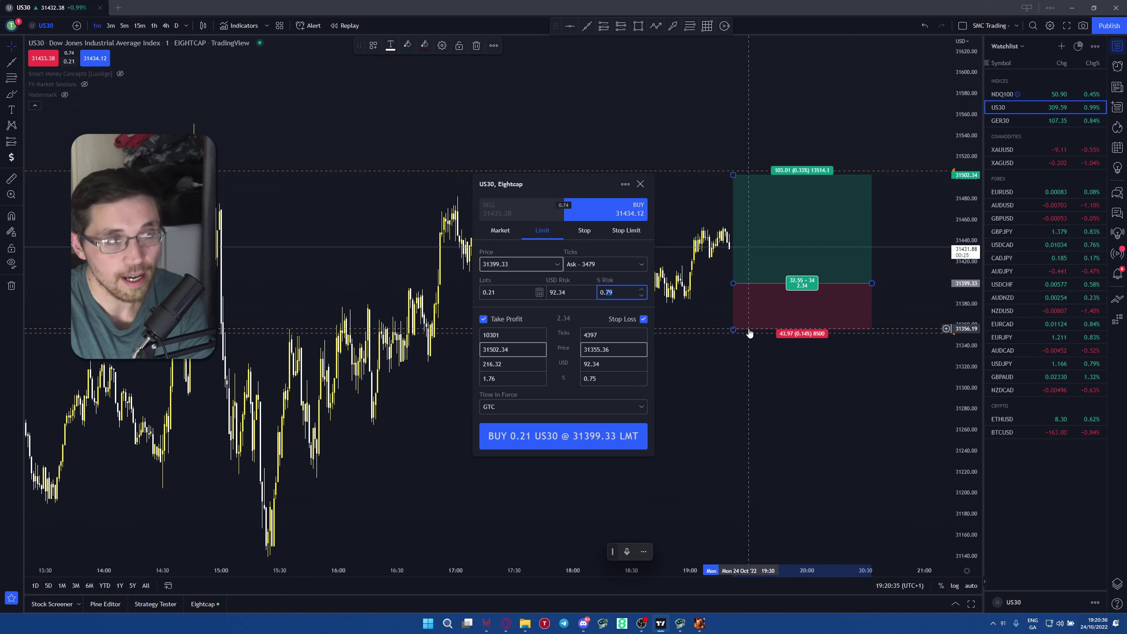
{"action": "key", "text": "BackSpace"}
{"action": "key", "text": "BackSpace"}
{"action": "type", "text": "25"}
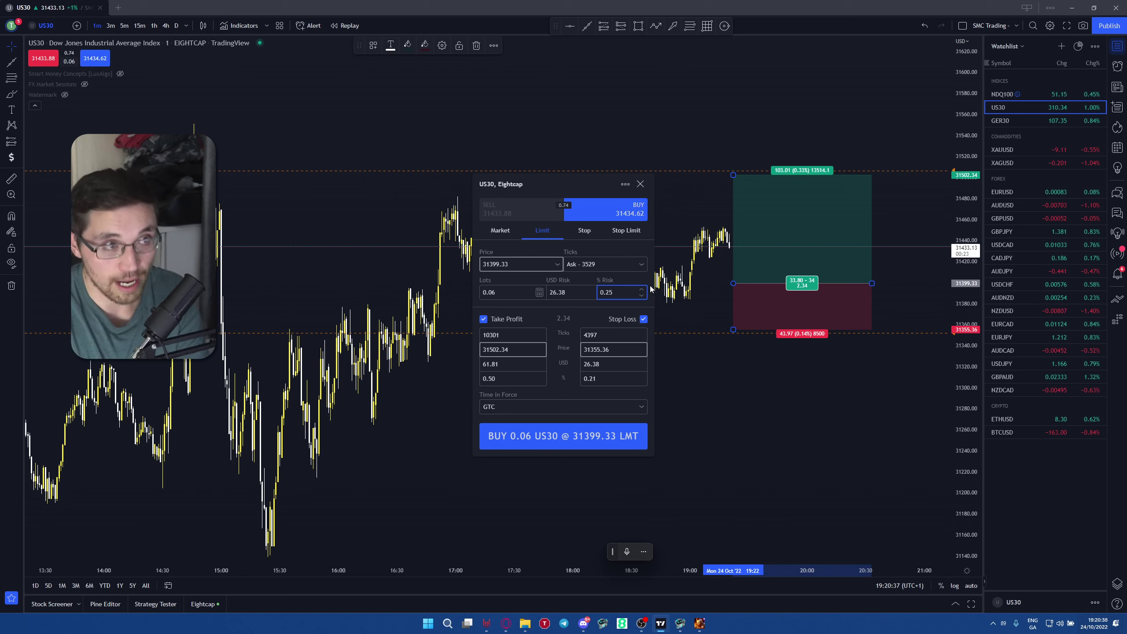
{"action": "left_click", "coordinate": [506, 366]}
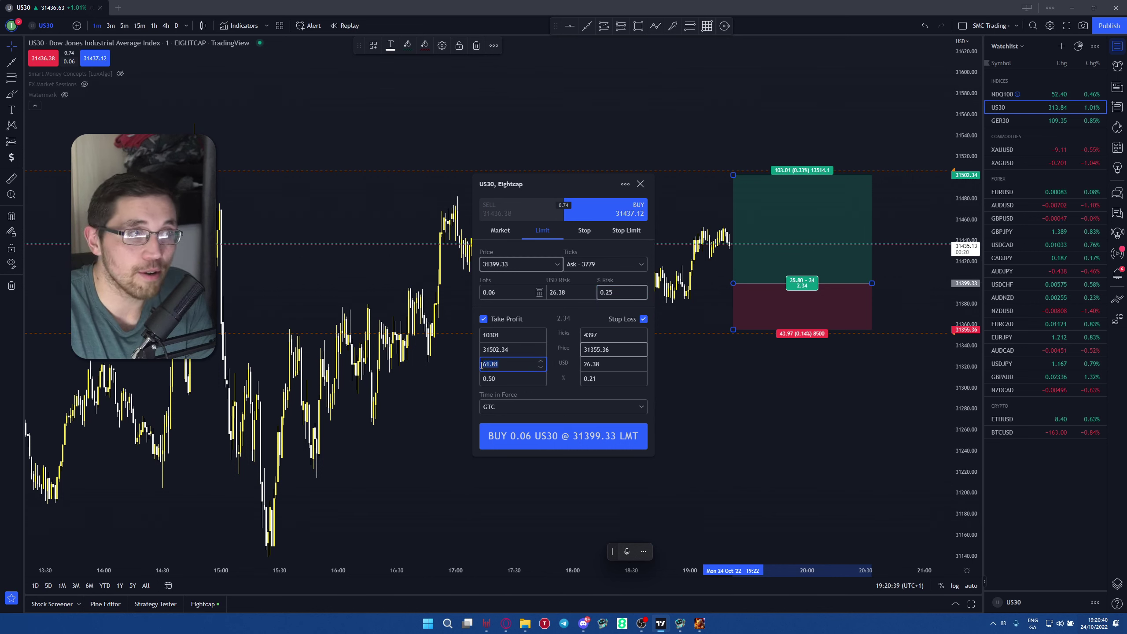
{"action": "left_click", "coordinate": [620, 362]}
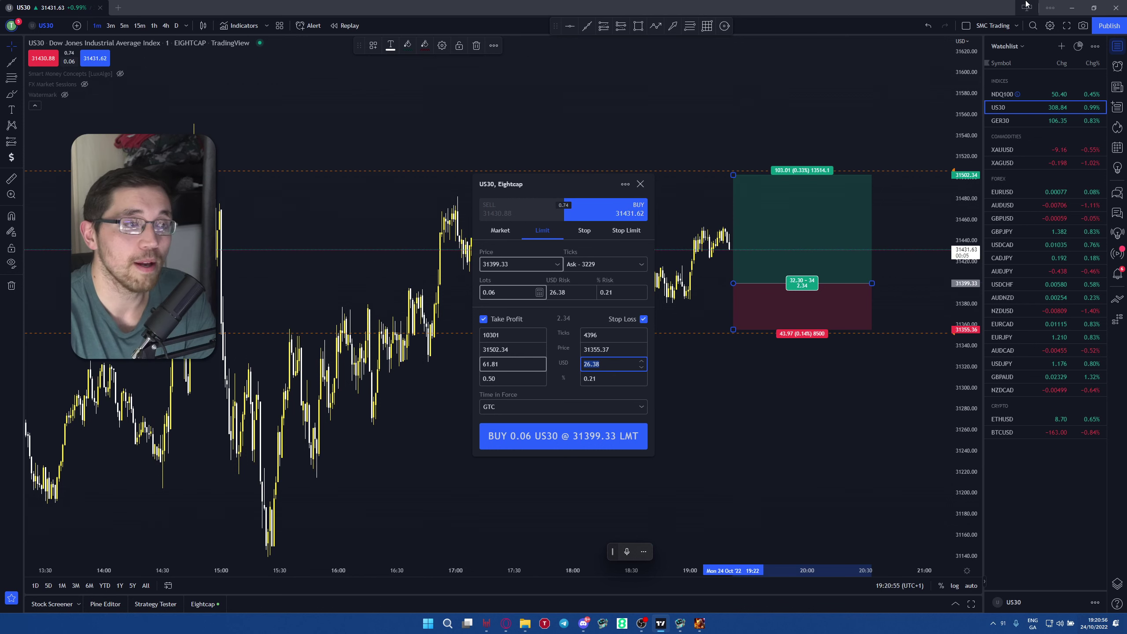
{"action": "left_click", "coordinate": [235, 145]}
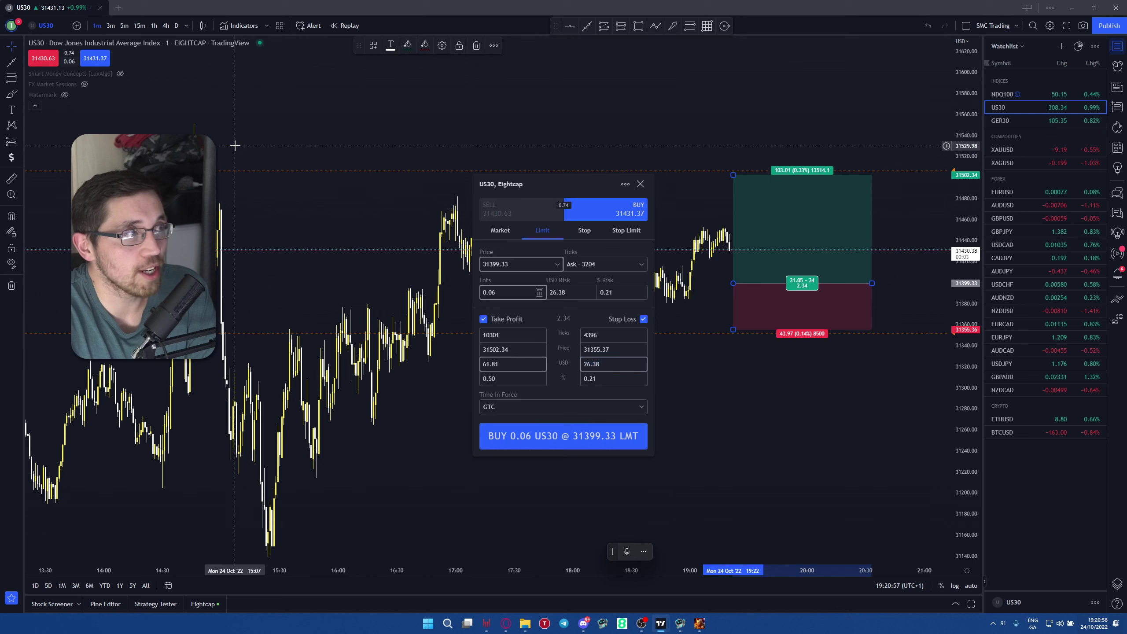
{"action": "right_click", "coordinate": [234, 145]}
{"action": "left_click", "coordinate": [274, 377]}
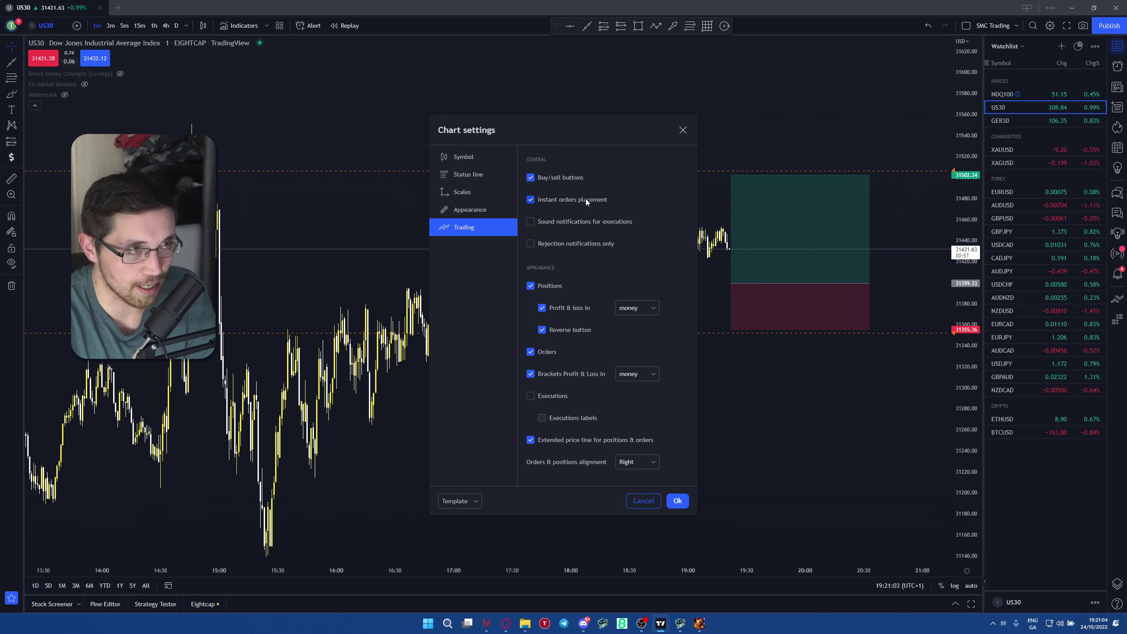
{"action": "left_click", "coordinate": [683, 130]}
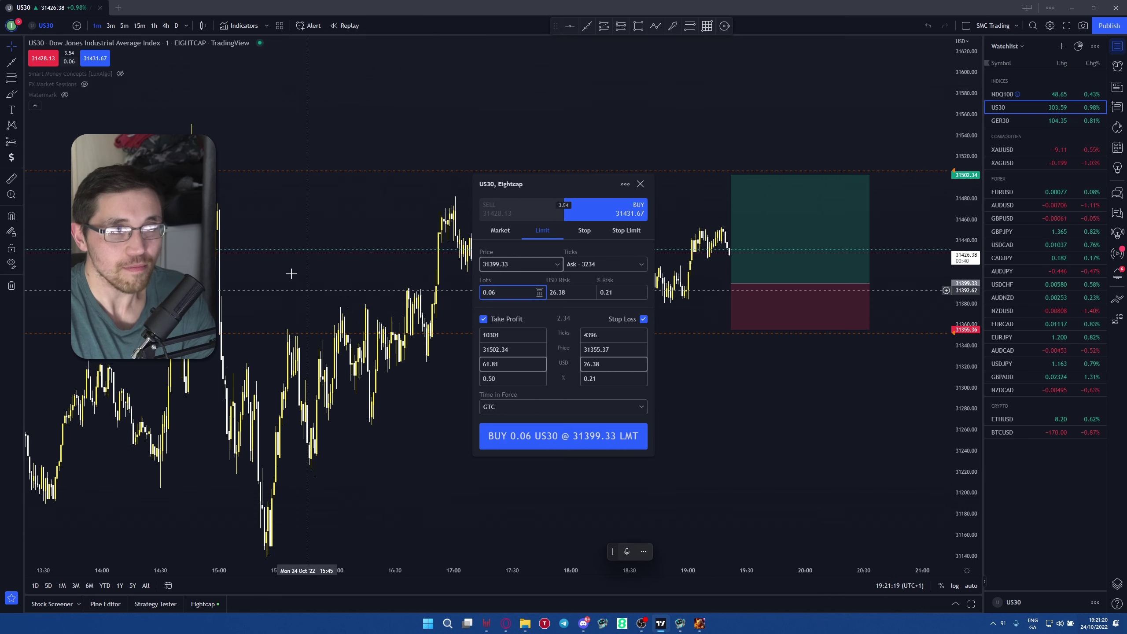
Recreate the limit order from the position box with USD Risk set to 100
{"action": "left_click", "coordinate": [572, 292]}
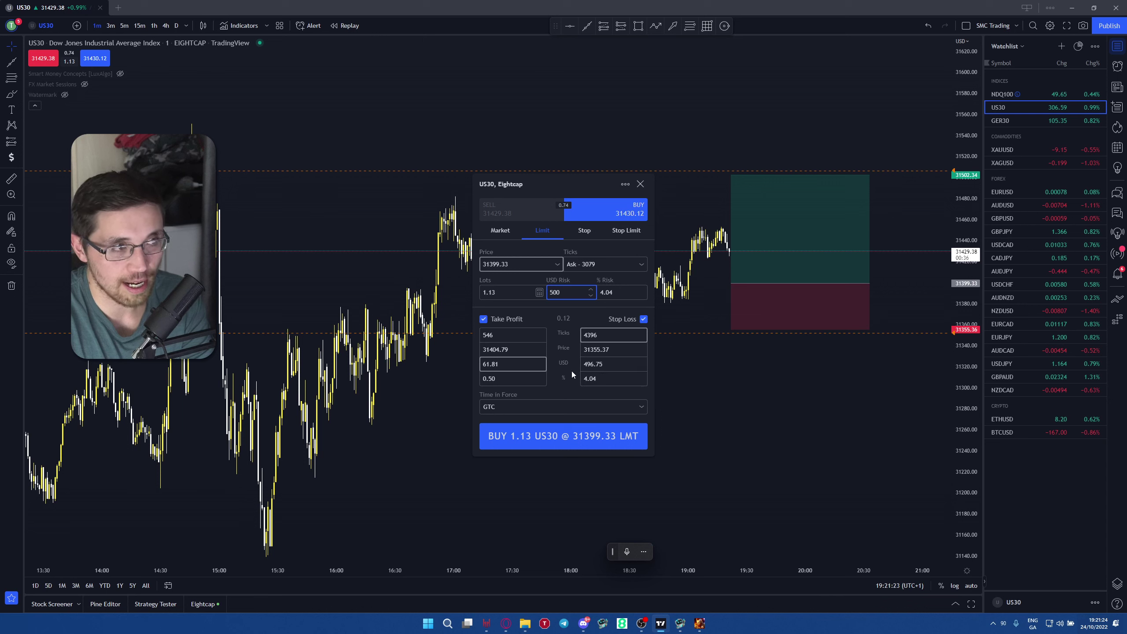
{"action": "right_click", "coordinate": [821, 220]}
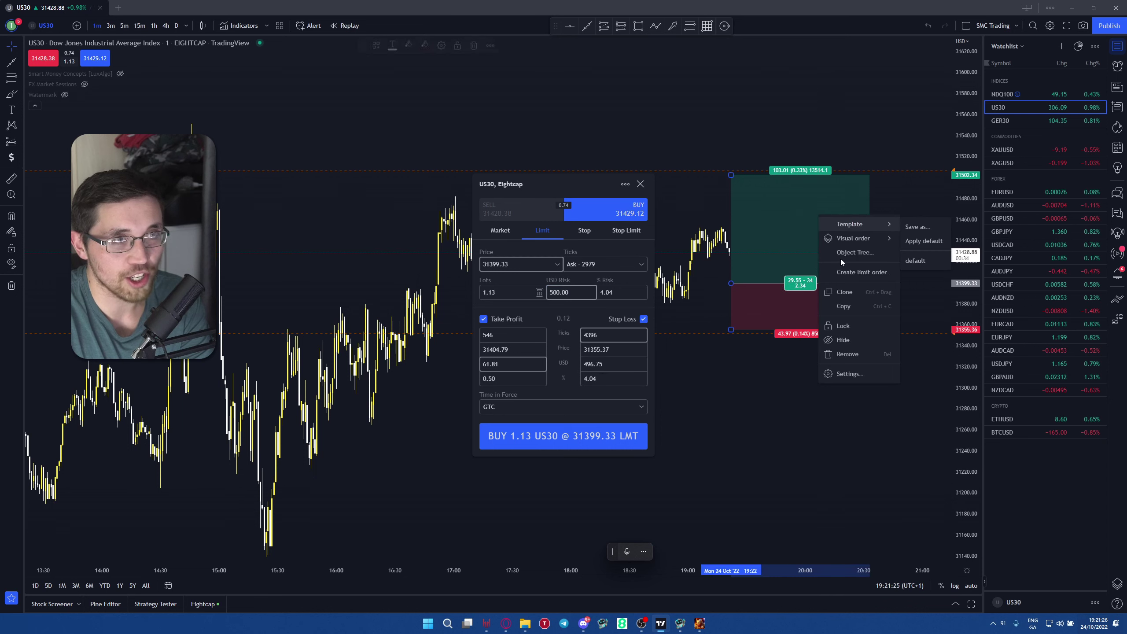
{"action": "left_click", "coordinate": [863, 273]}
{"action": "type", "text": "100"}
{"action": "left_click", "coordinate": [582, 365]}
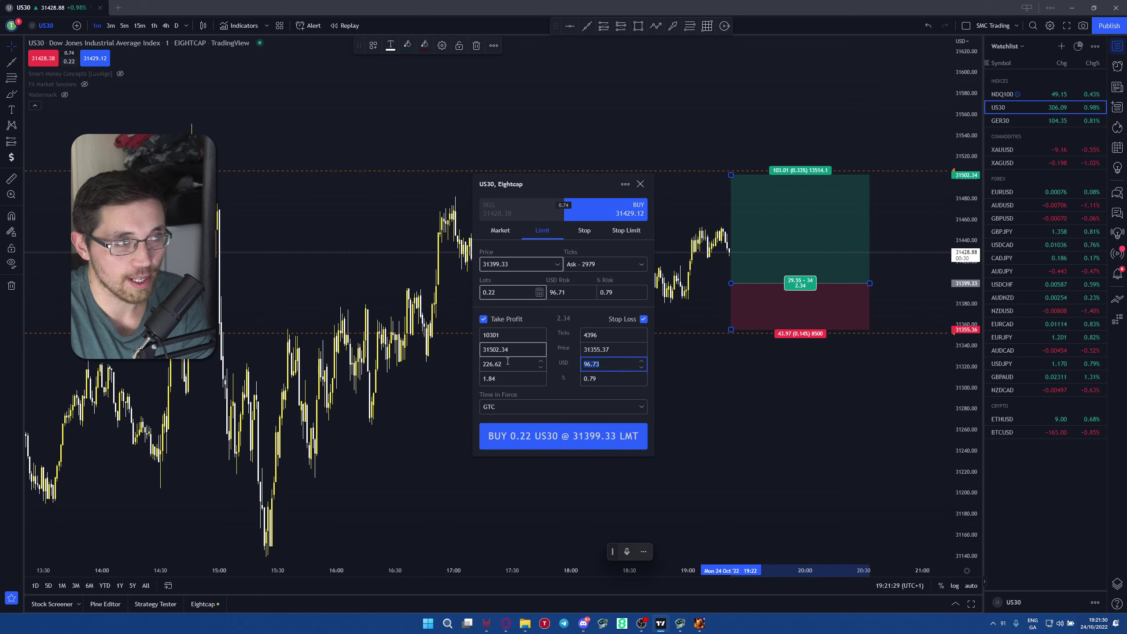
{"action": "double_click", "coordinate": [484, 293]}
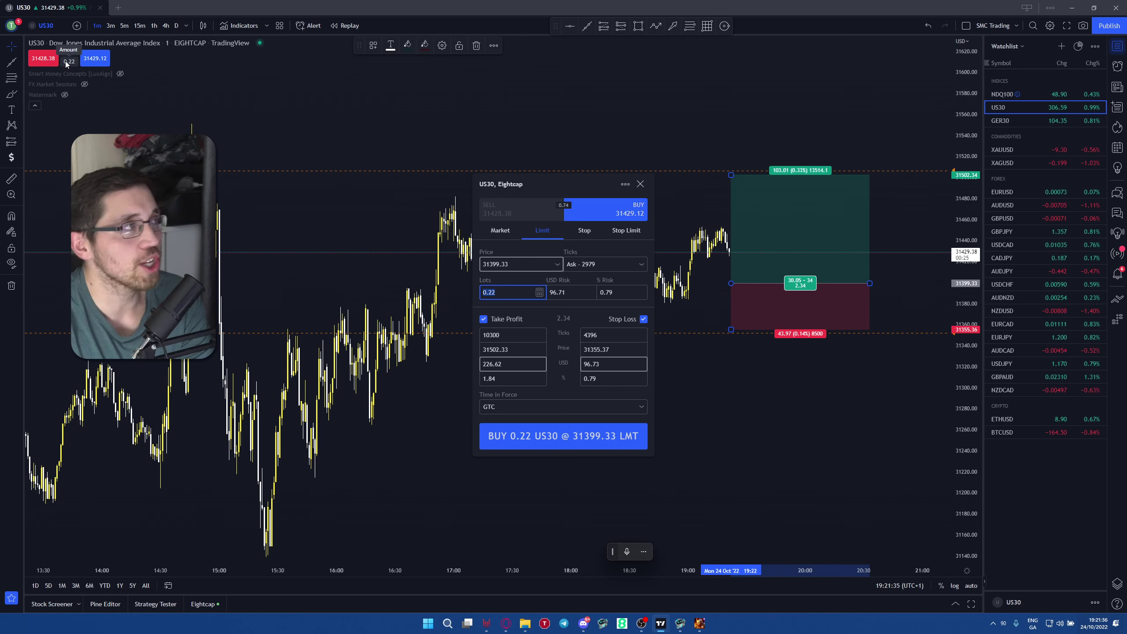
Raise USD Risk to 150 so the order is sized at 0.34 lots
{"action": "left_click", "coordinate": [565, 293]}
{"action": "type", "text": "150"}
{"action": "left_click", "coordinate": [489, 294]}
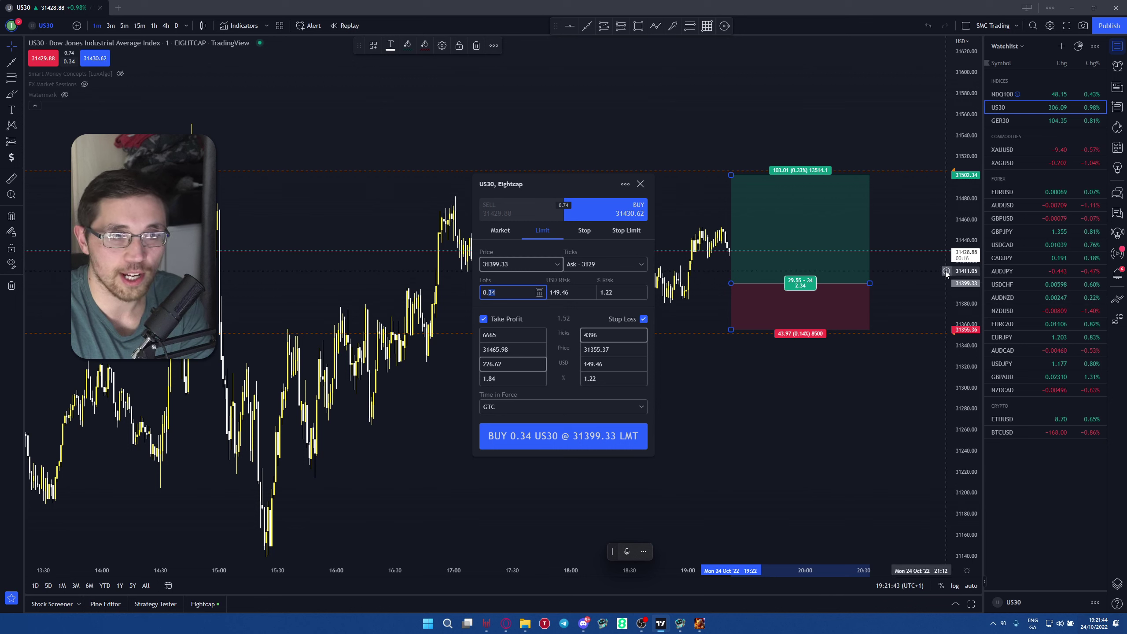
{"action": "left_click", "coordinate": [946, 274]}
{"action": "left_click", "coordinate": [953, 417]}
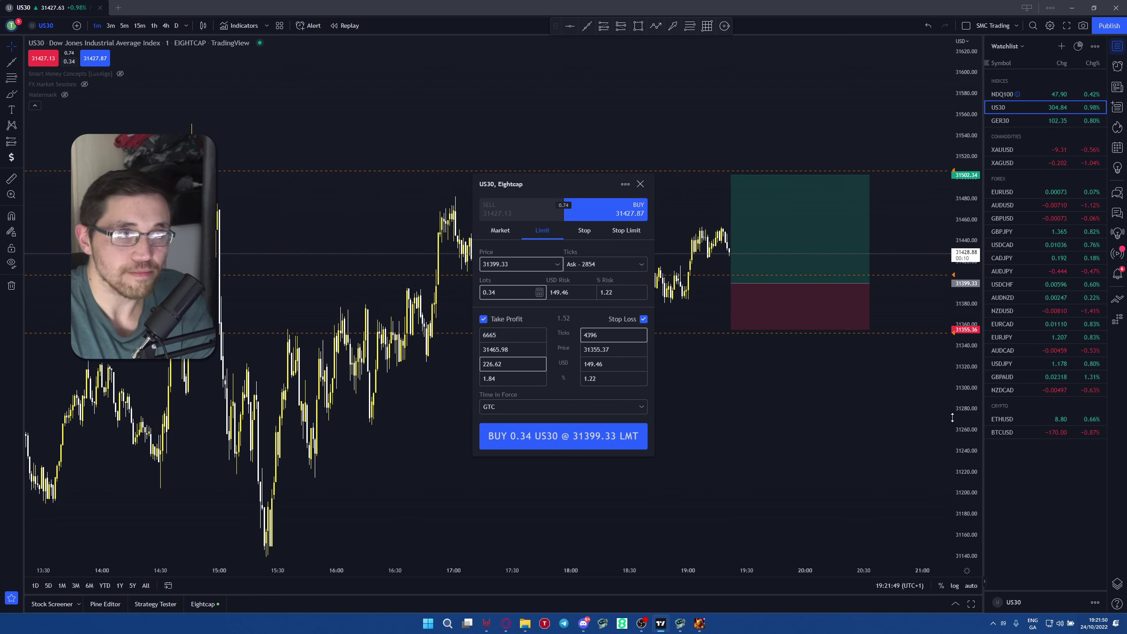
Close the order ticket, leaving dashed order levels at 31500.34 and 31355.36
{"action": "left_click", "coordinate": [641, 184]}
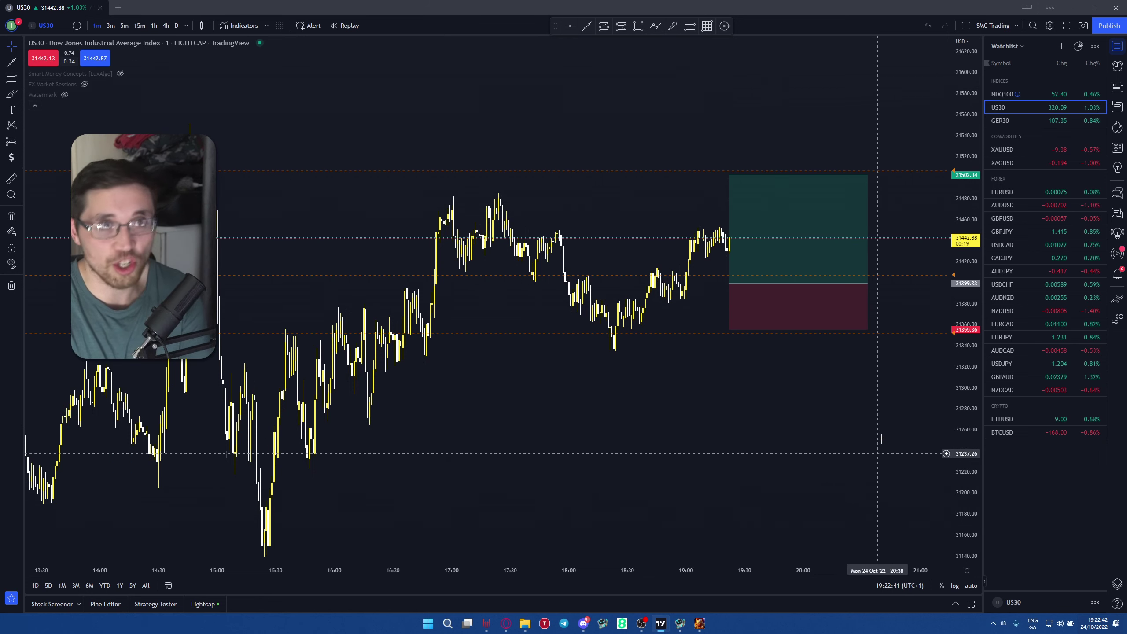
Show the NDQ100 chart with its order lines at 11344.83 entry, 11455.11 target and 11300.25 stop
{"action": "left_click", "coordinate": [1043, 97]}
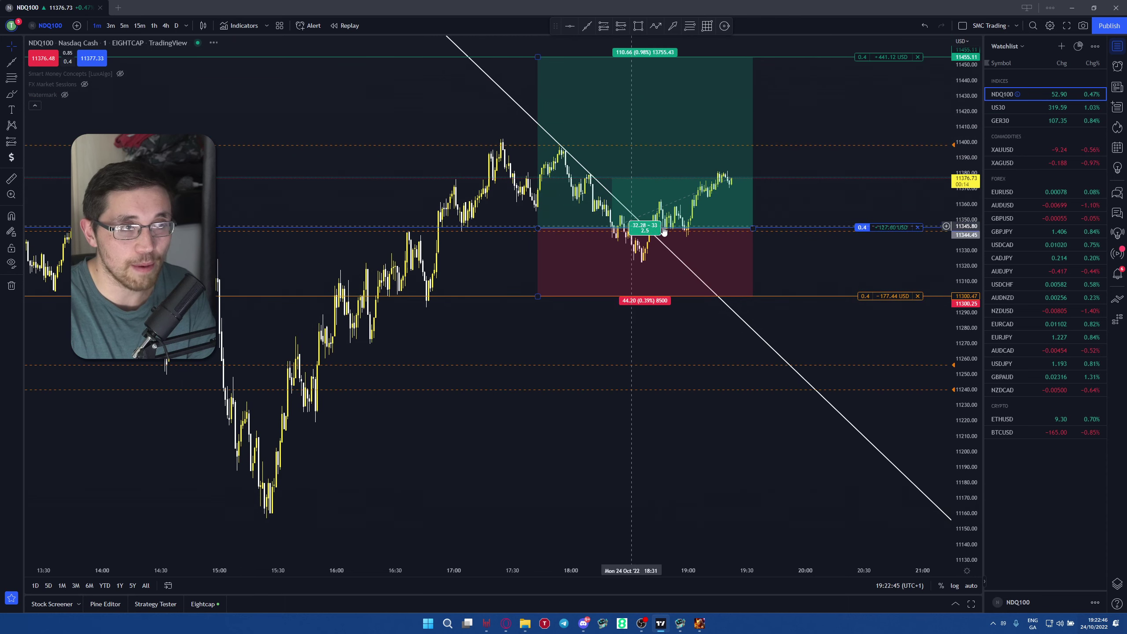
{"action": "left_click_drag", "start_coordinate": [790, 203], "coordinate": [805, 241]}
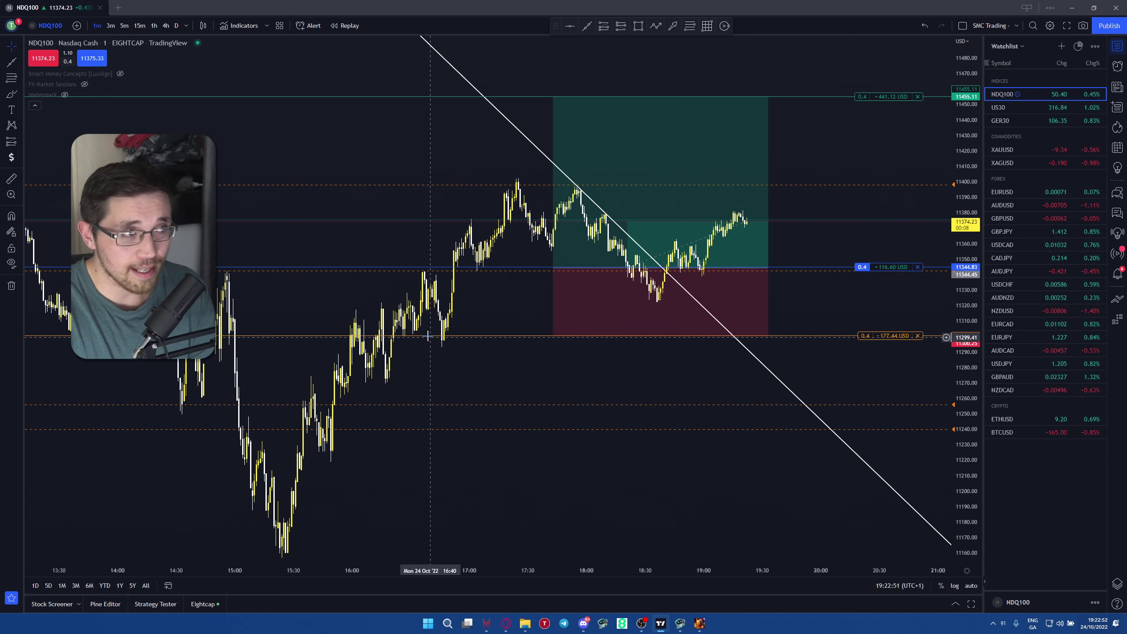
{"action": "scroll", "coordinate": [429, 332], "scroll_direction": "down", "scroll_amount": 4}
{"action": "scroll", "coordinate": [429, 332], "scroll_direction": "down", "scroll_amount": 3}
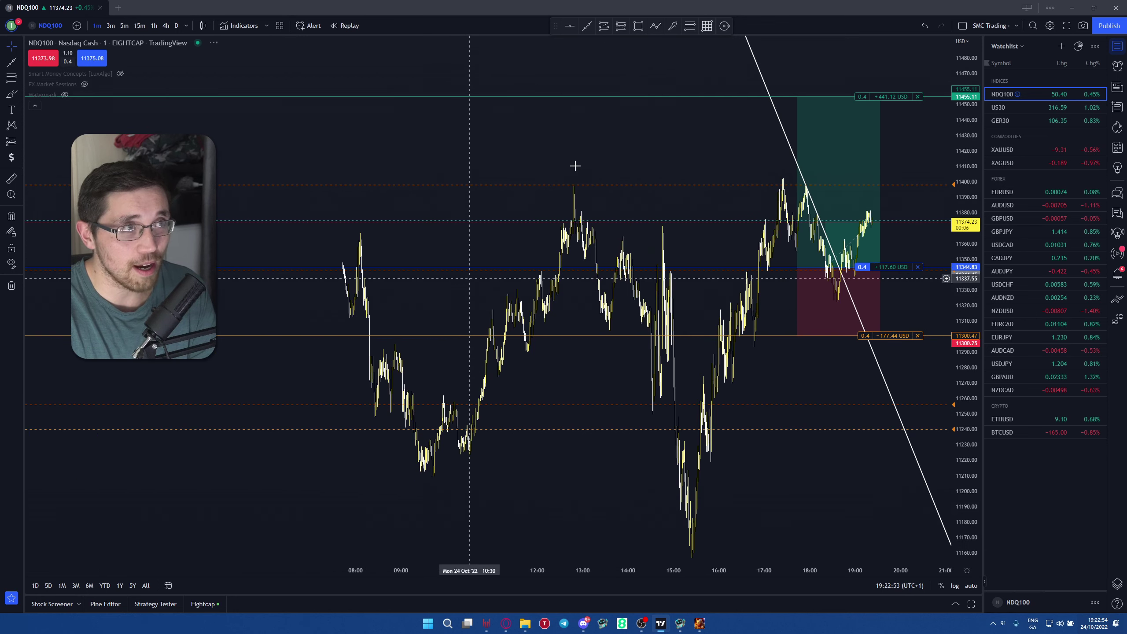
{"action": "scroll", "coordinate": [624, 94], "scroll_direction": "down", "scroll_amount": 2}
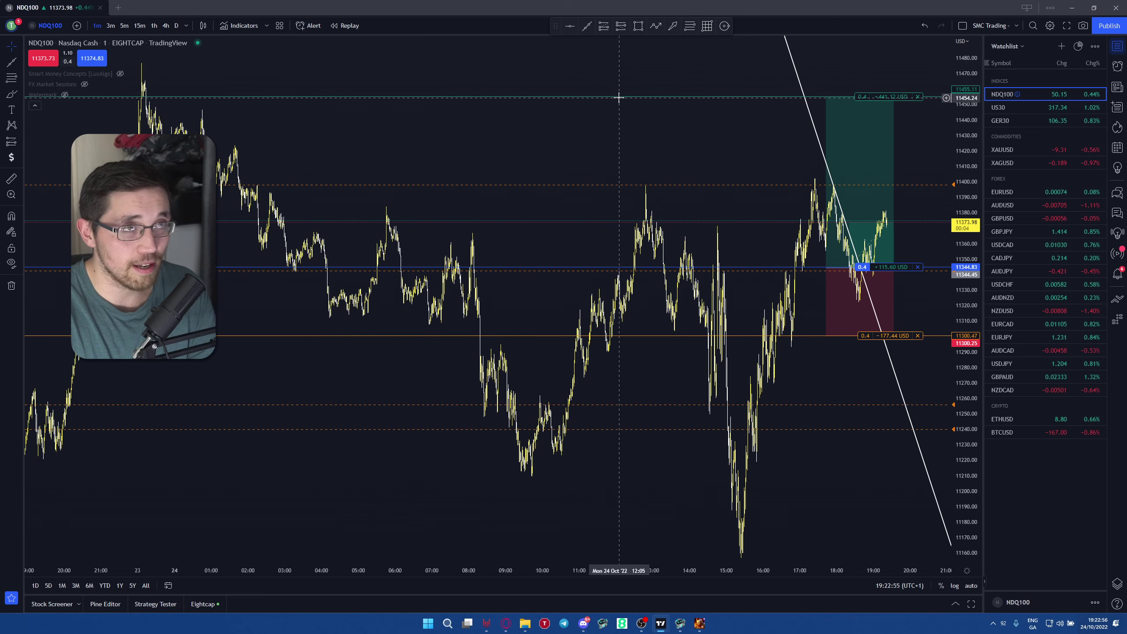
{"action": "scroll", "coordinate": [622, 162], "scroll_direction": "up", "scroll_amount": 5}
{"action": "scroll", "coordinate": [603, 176], "scroll_direction": "up", "scroll_amount": 2}
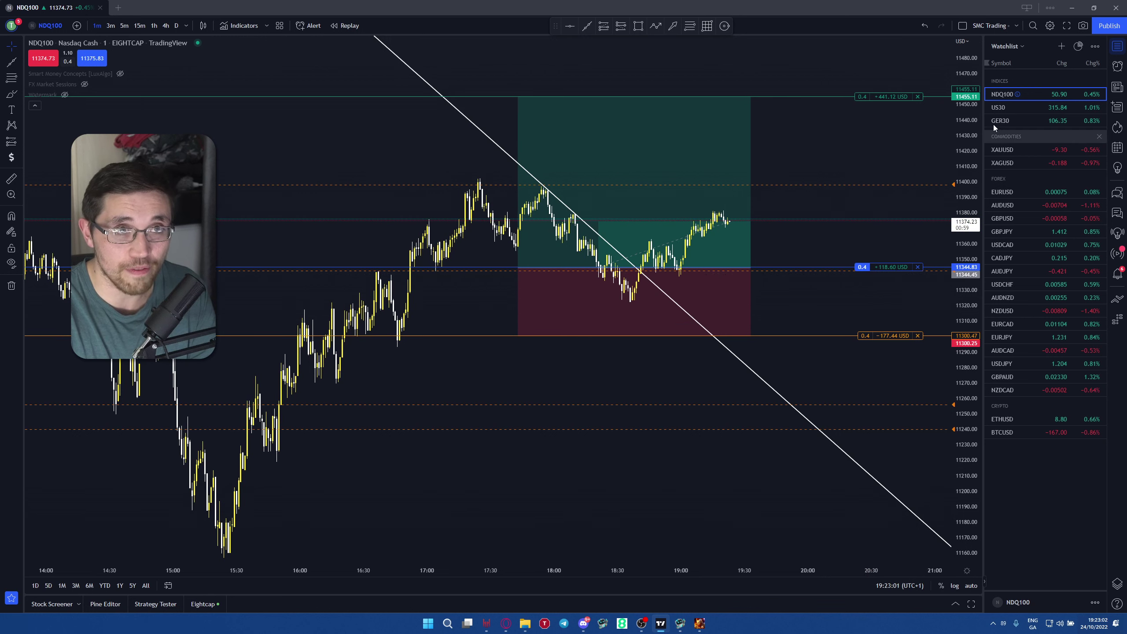
Switch the chart back to US30 from the watchlist and zoom in on its position box
{"action": "left_click", "coordinate": [1049, 109]}
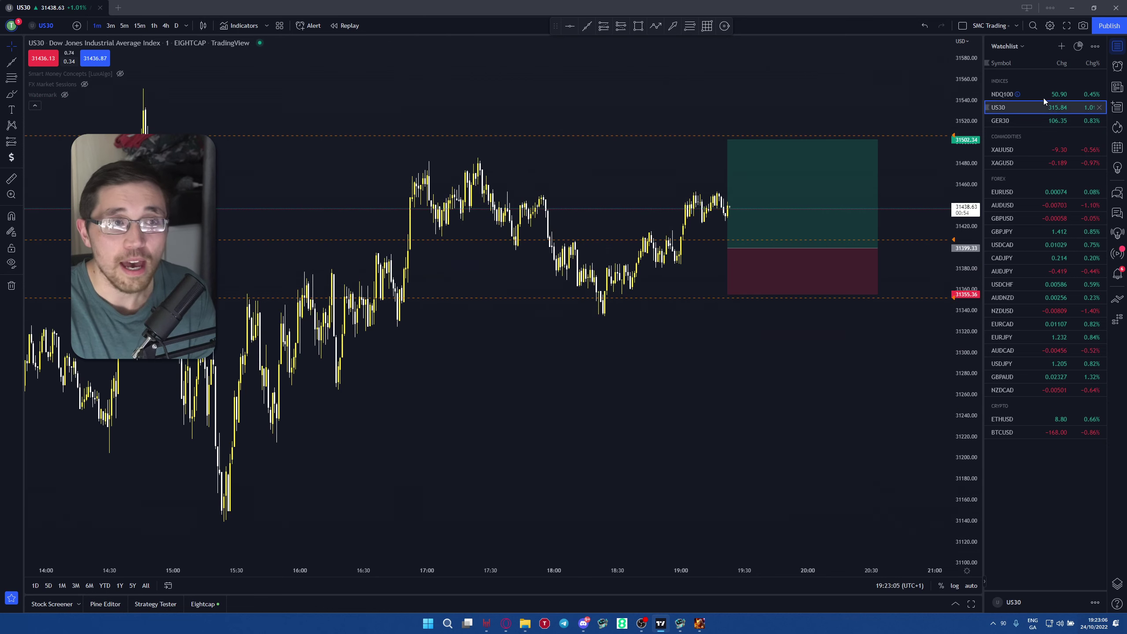
{"action": "left_click", "coordinate": [1043, 96]}
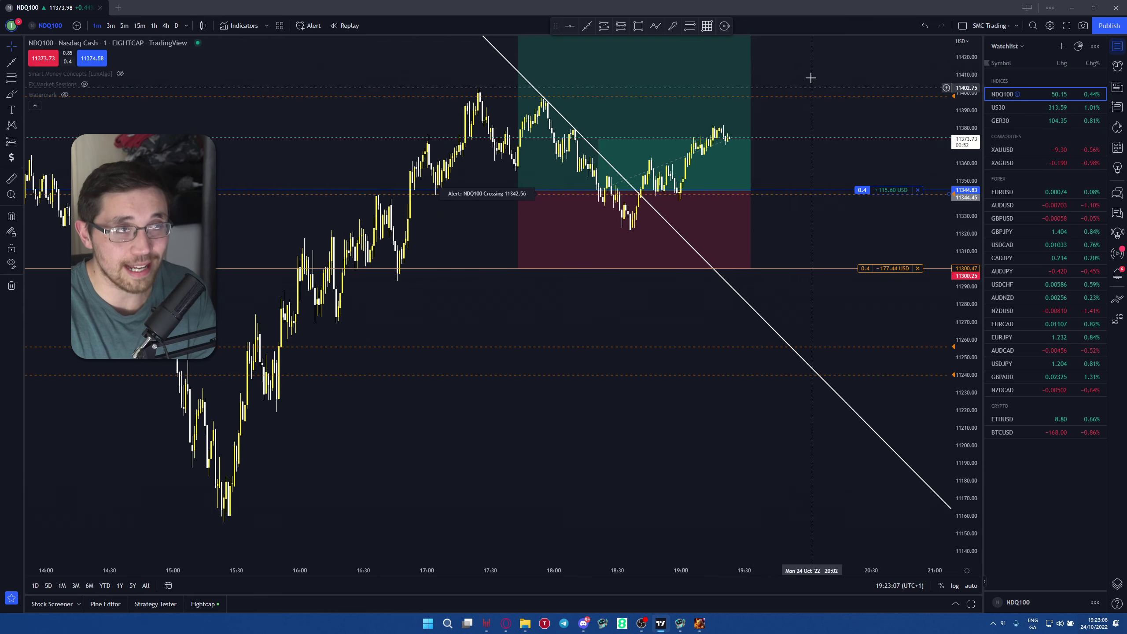
{"action": "left_click", "coordinate": [1025, 111]}
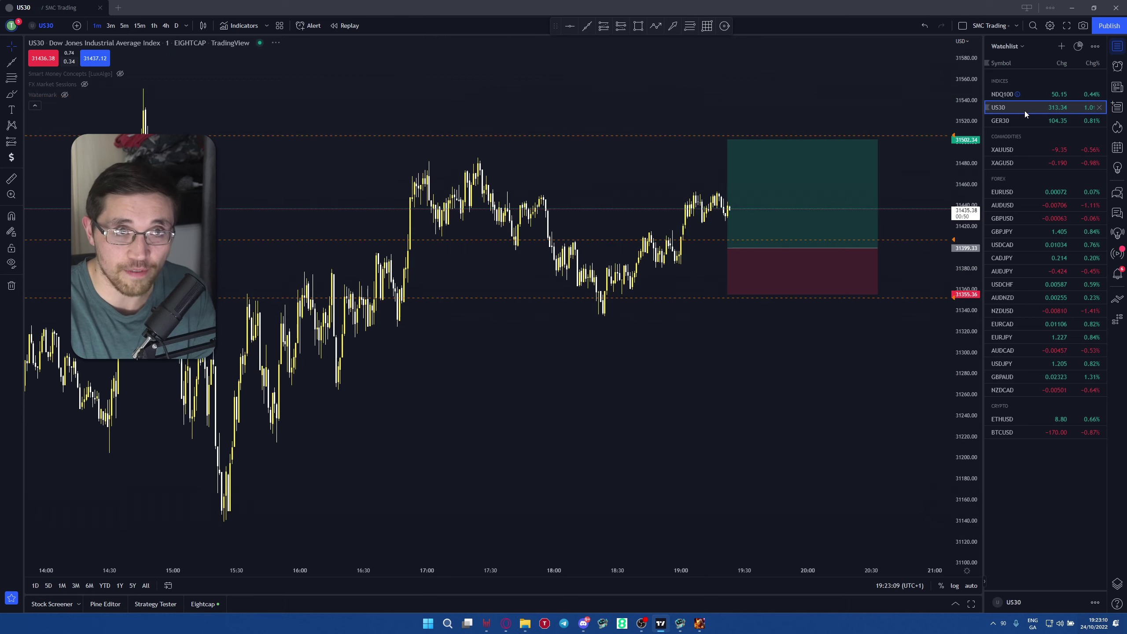
{"action": "scroll", "coordinate": [716, 419], "scroll_direction": "up", "scroll_amount": 3}
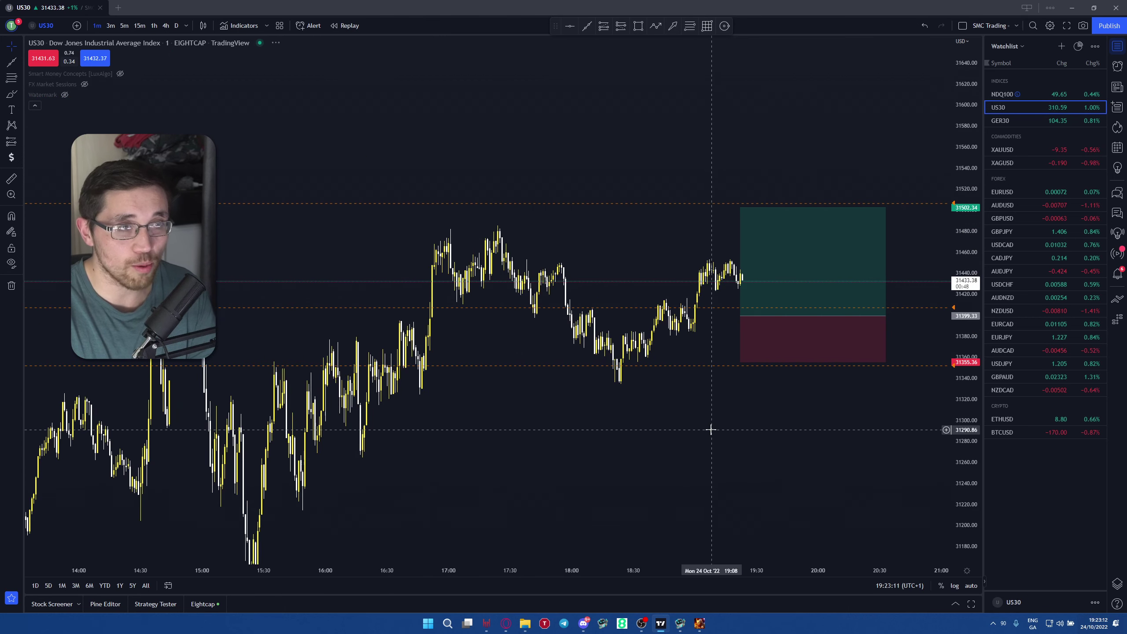